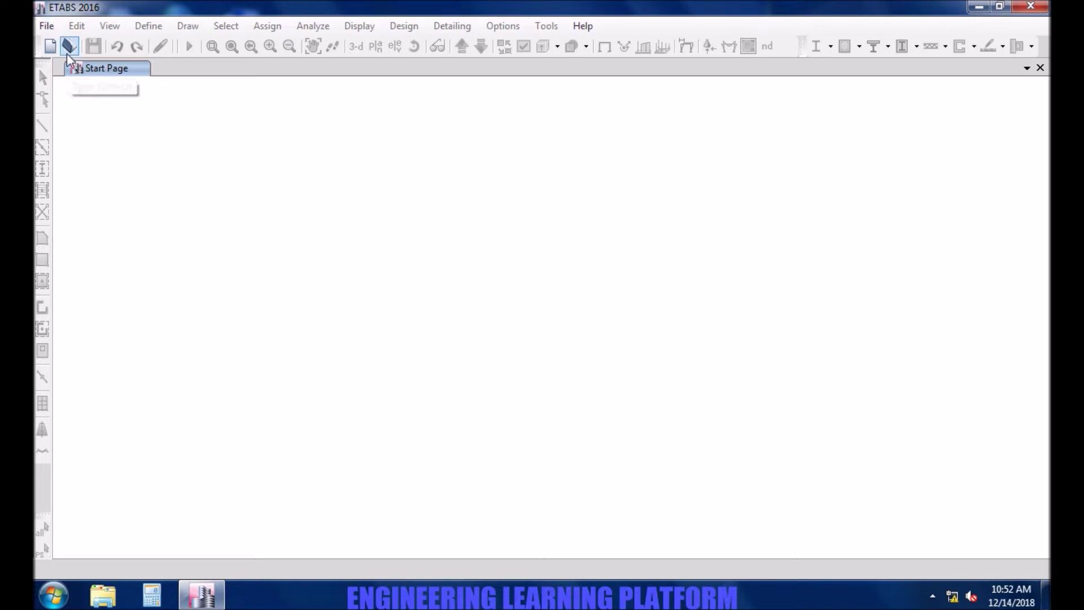
# - Start a new model with 3 X grid lines and 1 Y grid line, spaced 5 ft and 1 ft
pyautogui.click(51, 46)
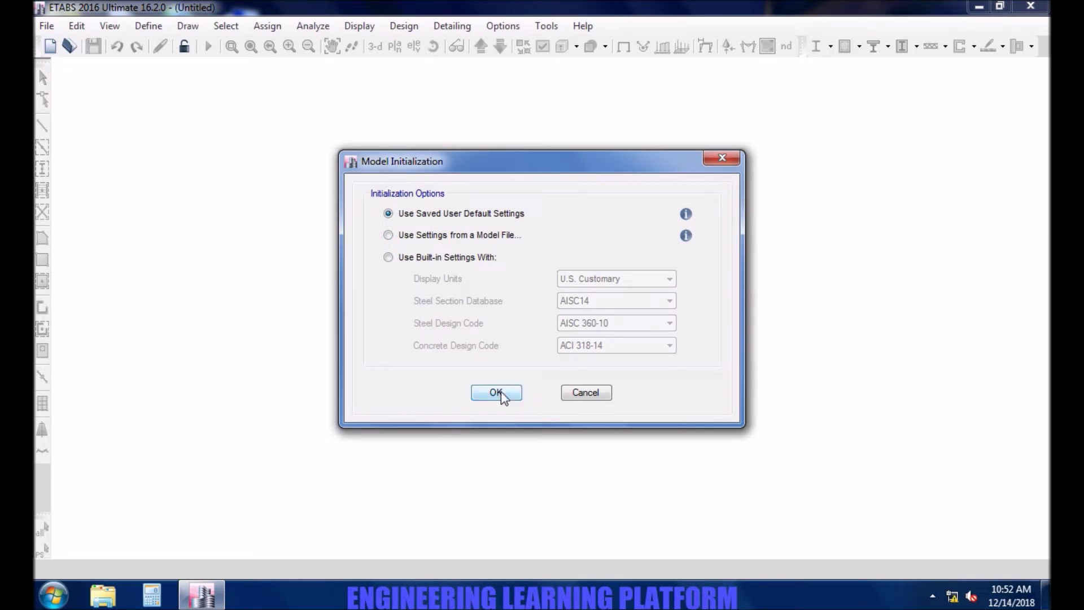
pyautogui.click(501, 394)
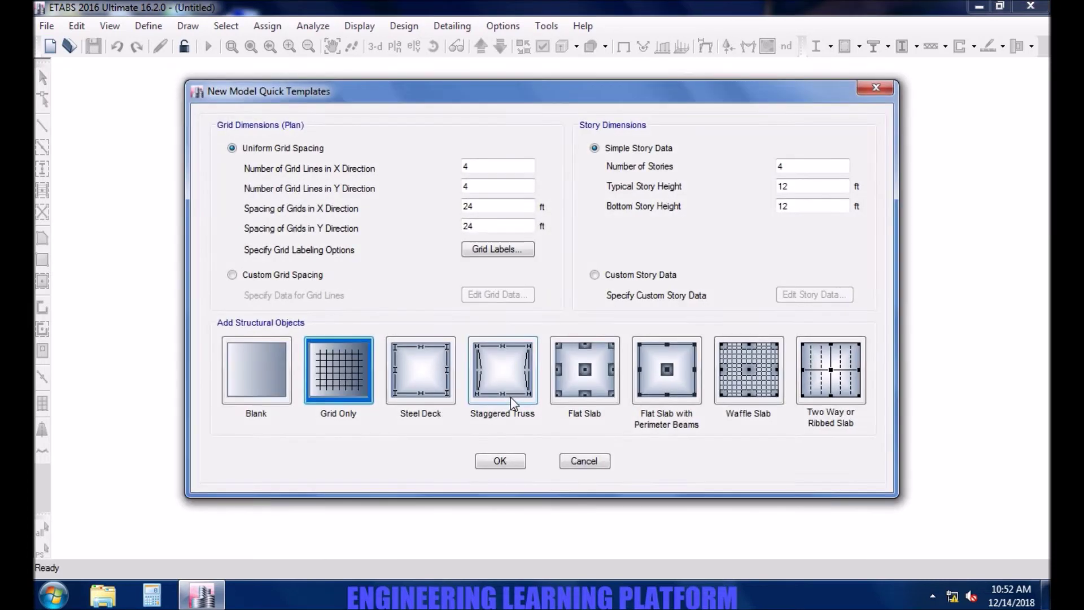
pyautogui.doubleClick(491, 165)
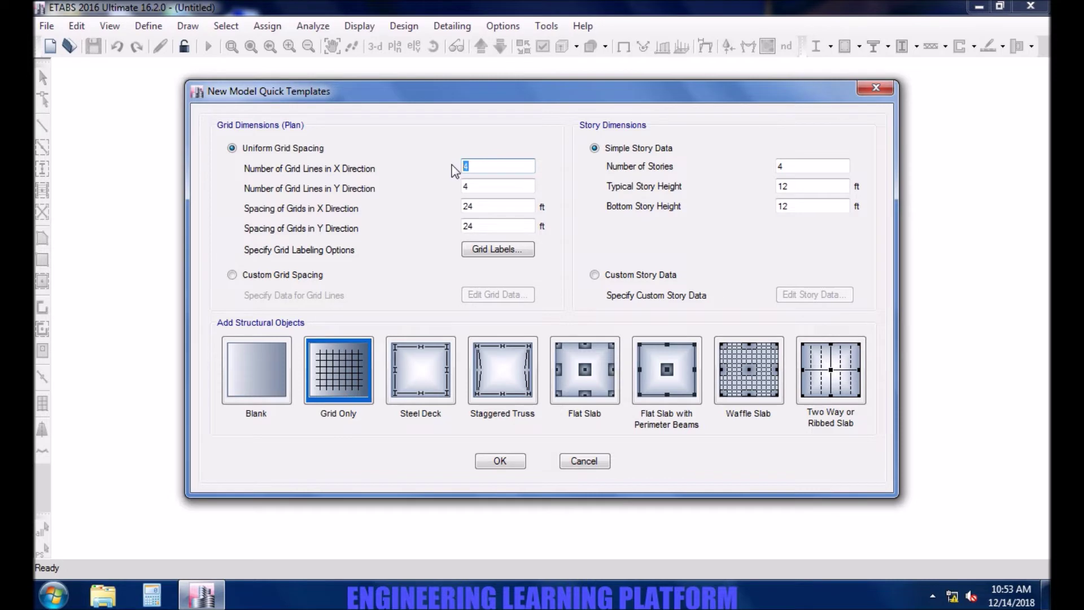
pyautogui.write('3')
pyautogui.doubleClick(489, 186)
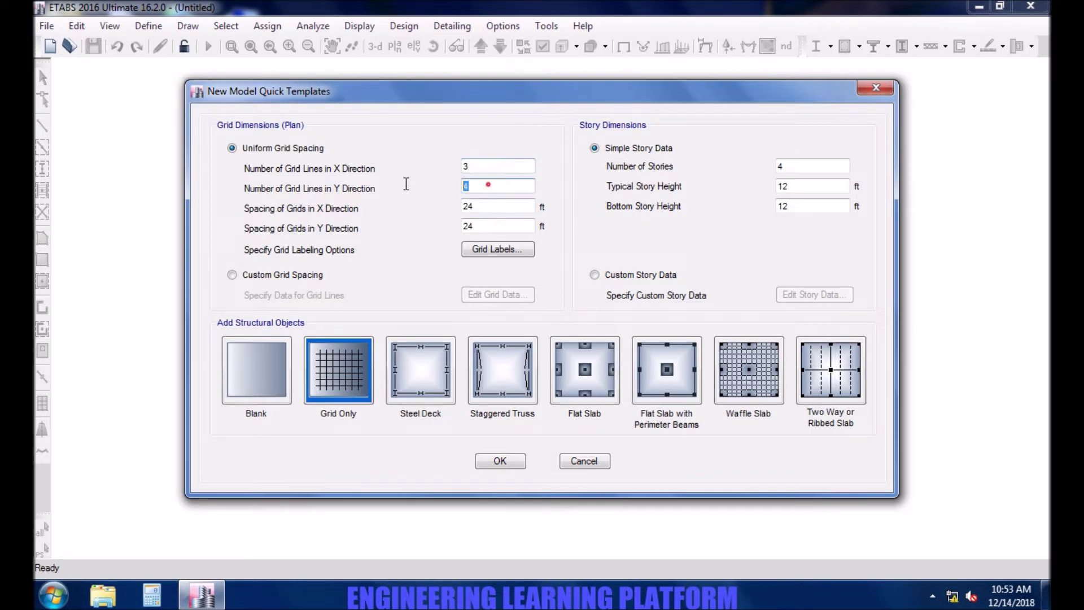
pyautogui.write('1')
pyautogui.doubleClick(490, 205)
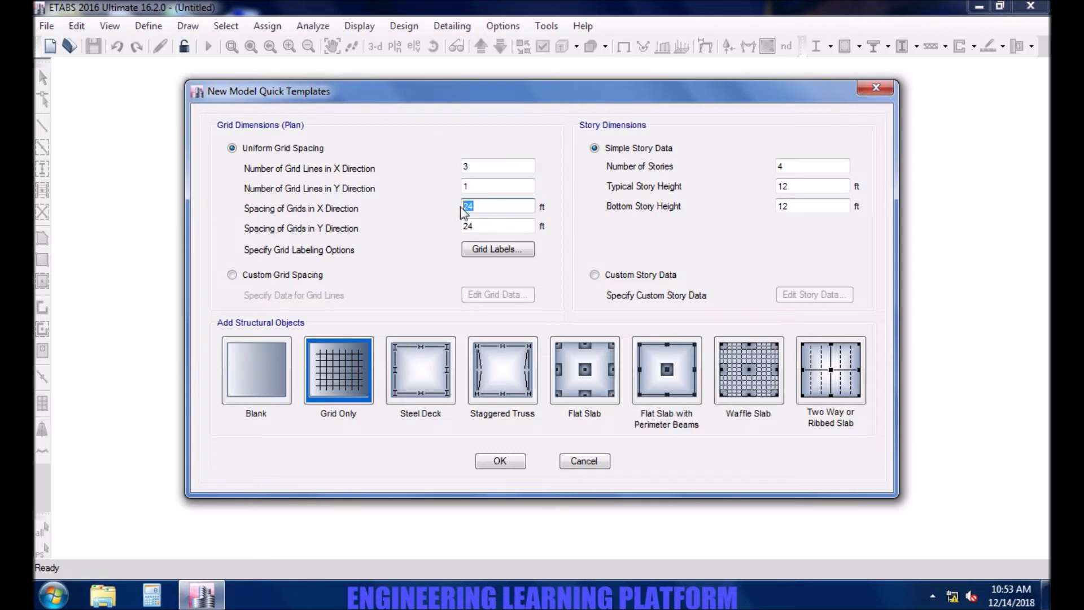
pyautogui.write('5')
pyautogui.doubleClick(483, 225)
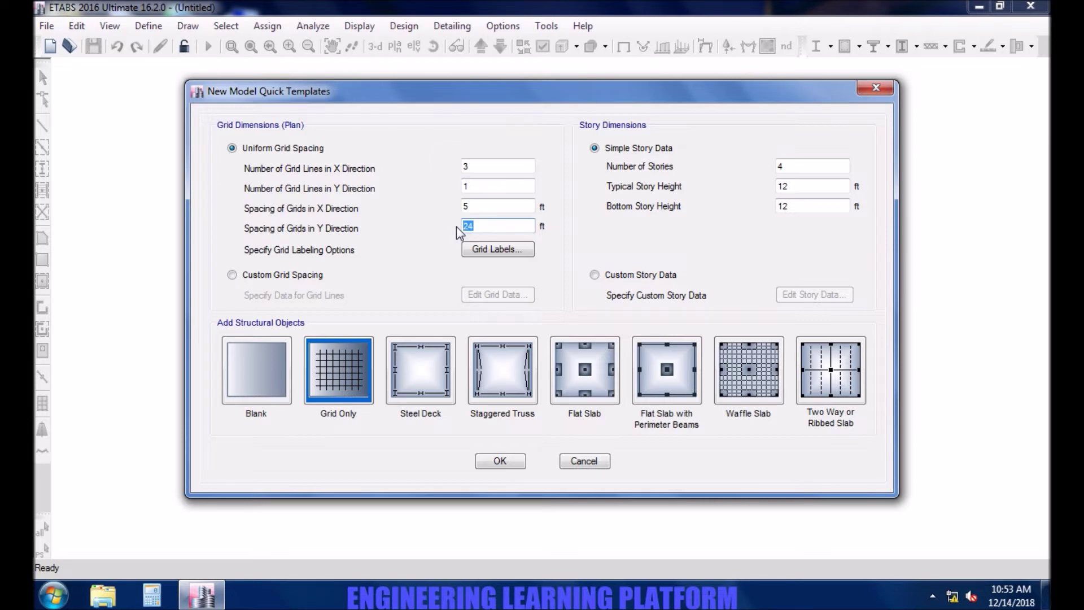
pyautogui.write('1')
# - Set 1 story with 1 ft typical and bottom story heights, and create the grid model
pyautogui.doubleClick(817, 185)
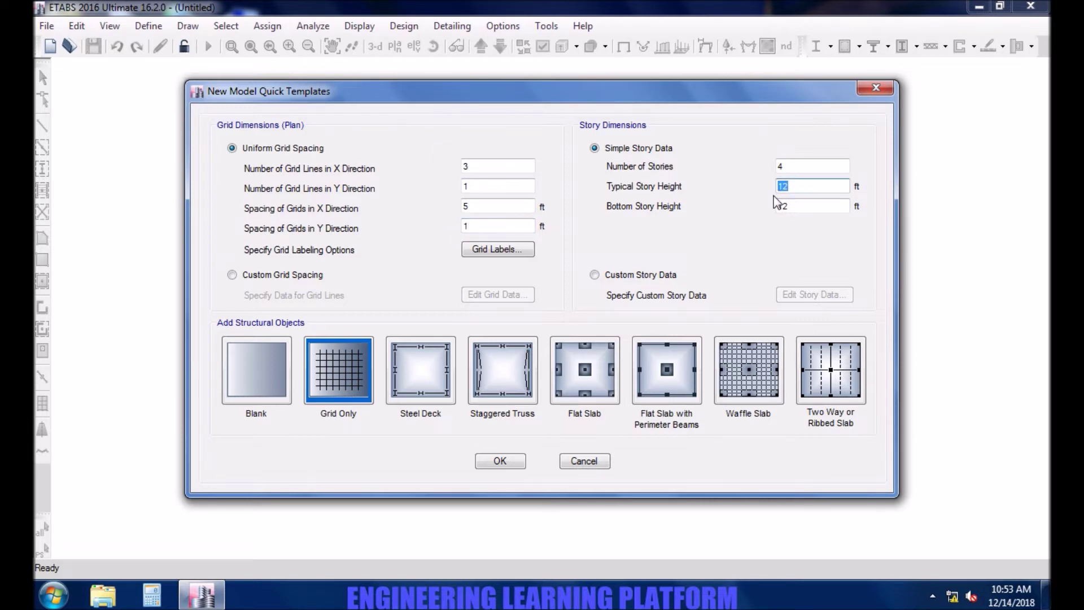
pyautogui.write('1')
pyautogui.doubleClick(784, 165)
pyautogui.write('1')
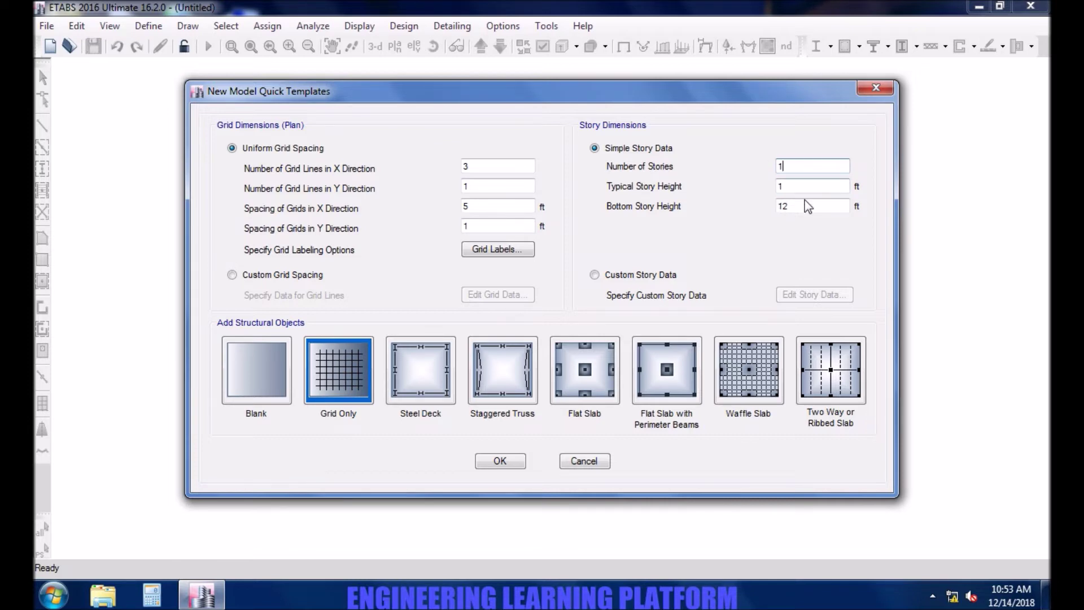
pyautogui.doubleClick(784, 205)
pyautogui.write('1')
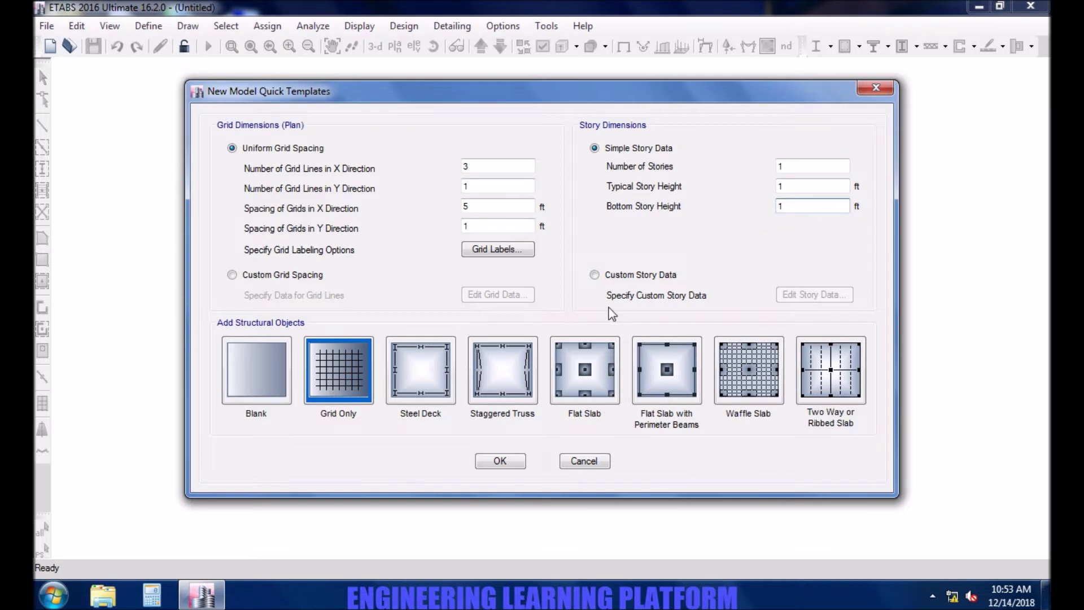
pyautogui.click(510, 462)
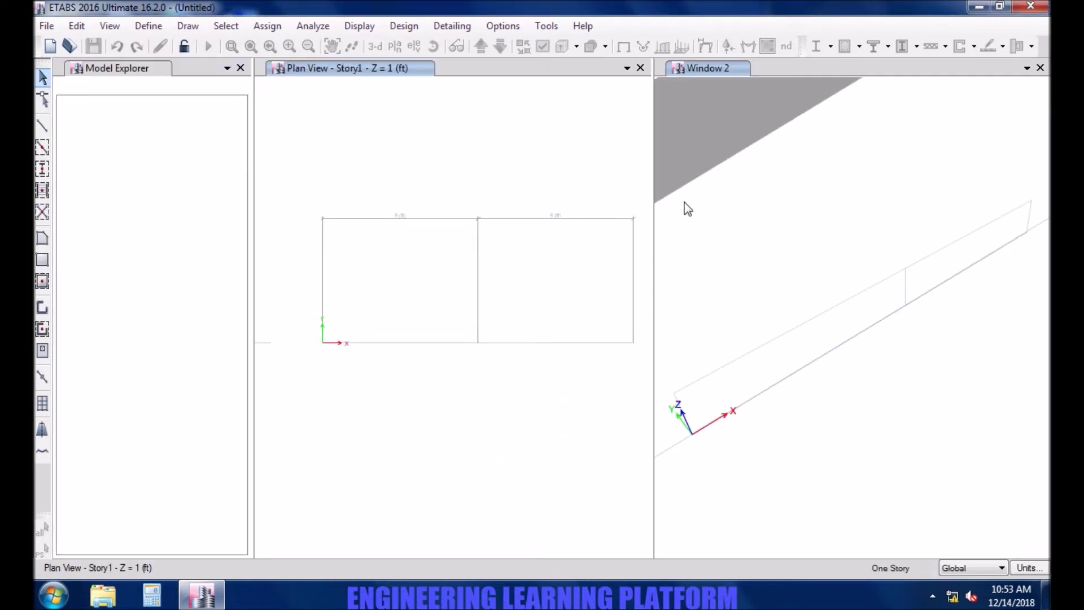
# - Close the 3-D view and model tree, then confirm the 4000Psi concrete material exists
pyautogui.click(1040, 69)
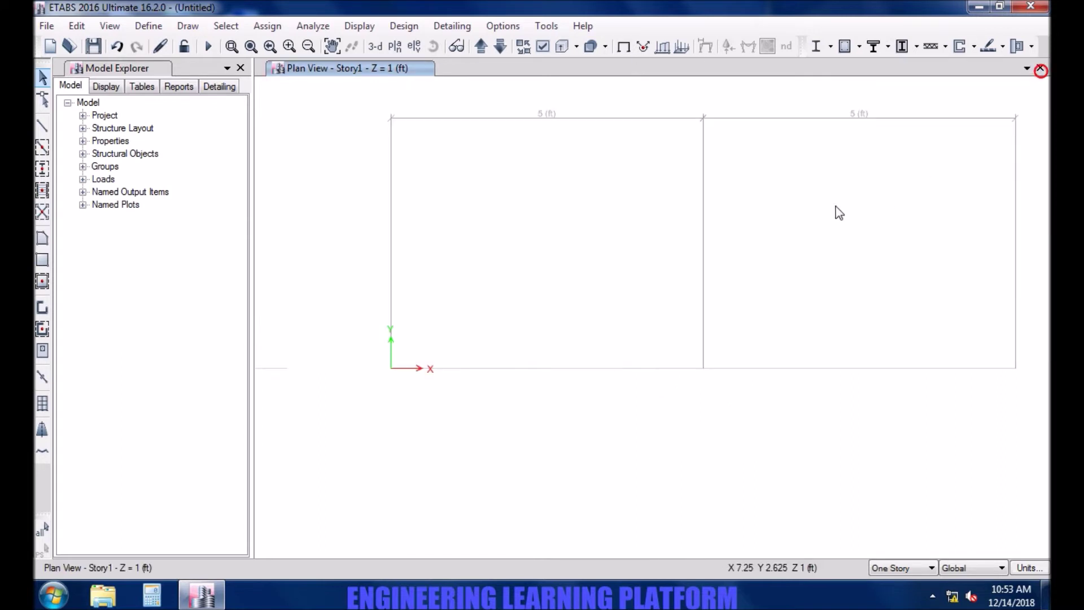
pyautogui.click(241, 68)
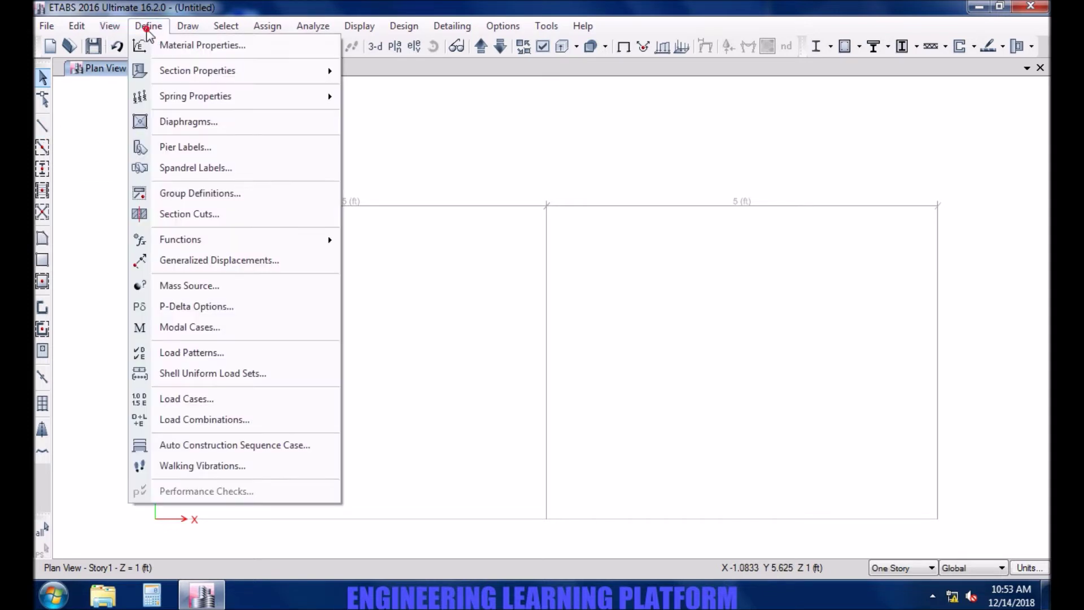
pyautogui.click(175, 50)
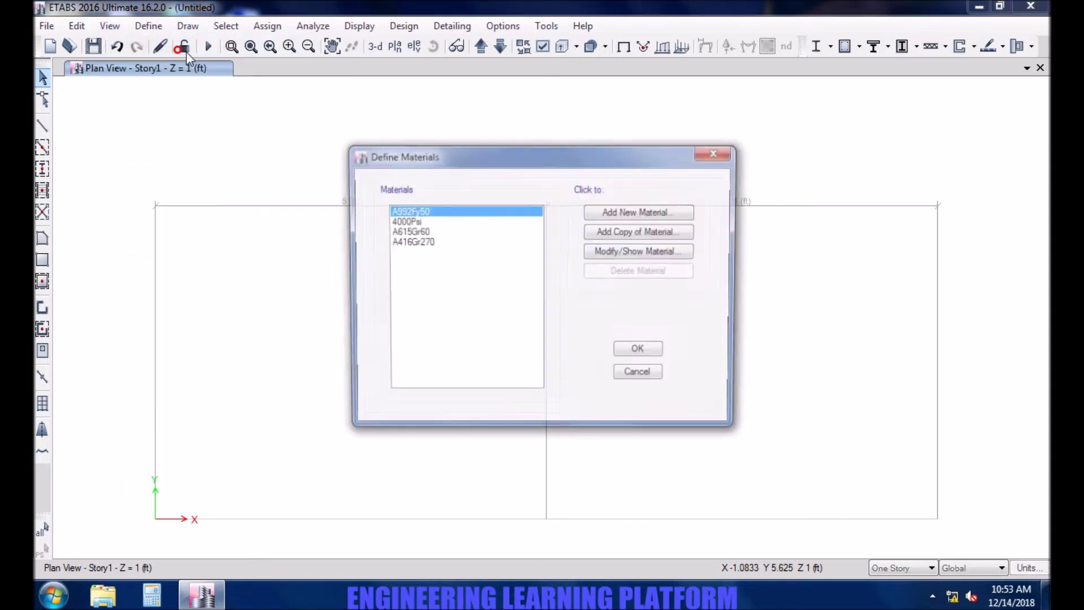
pyautogui.click(410, 221)
pyautogui.click(655, 352)
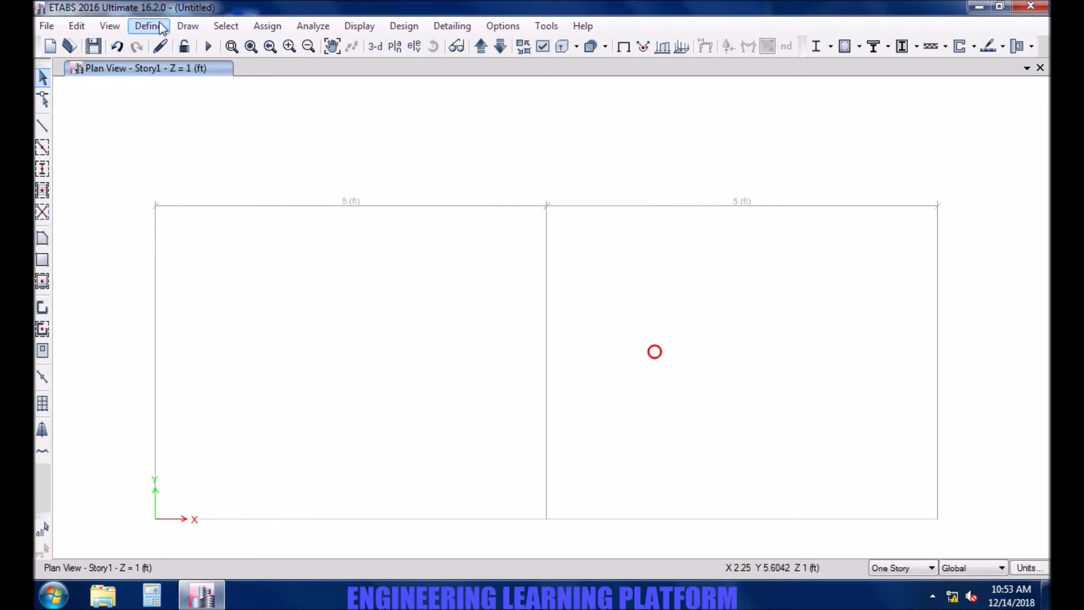
pyautogui.click(160, 26)
# - Add a concrete rectangular frame section B12X30, 30 in deep and 12 in wide
pyautogui.moveTo(324, 70)
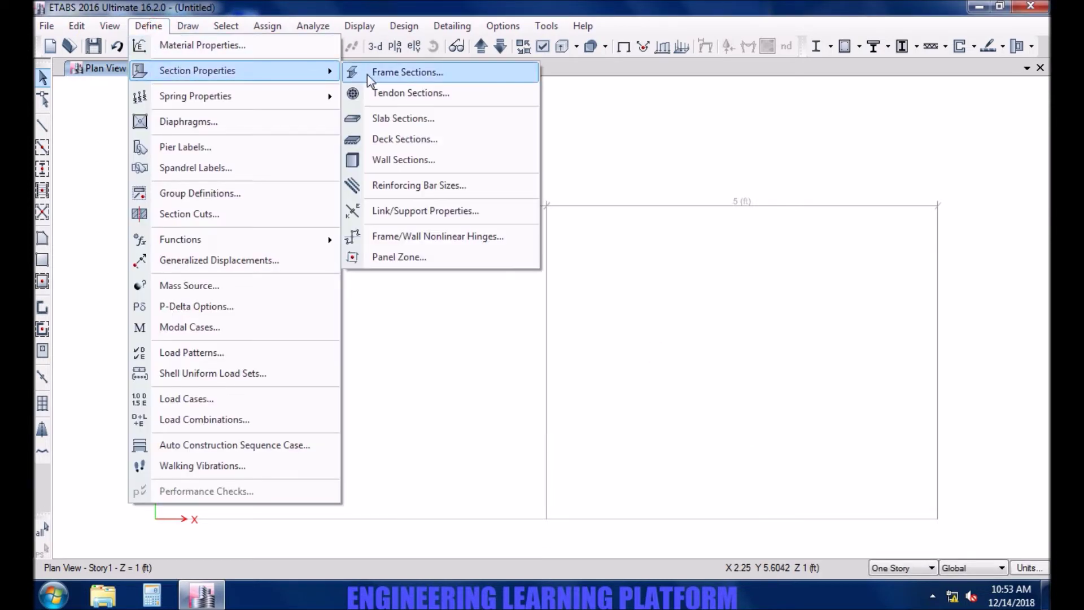
pyautogui.click(367, 73)
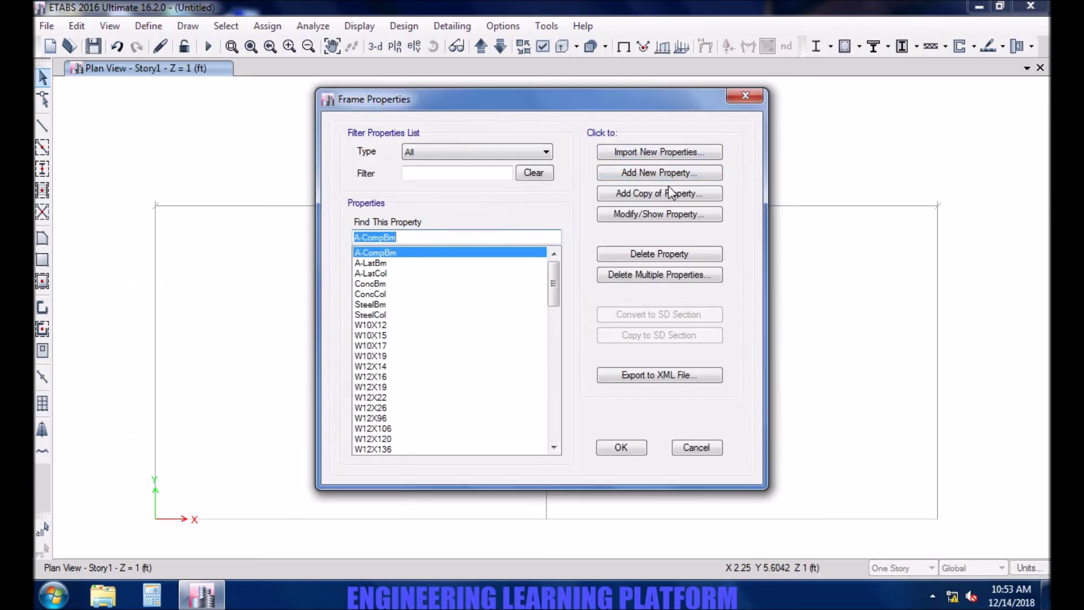
pyautogui.click(667, 177)
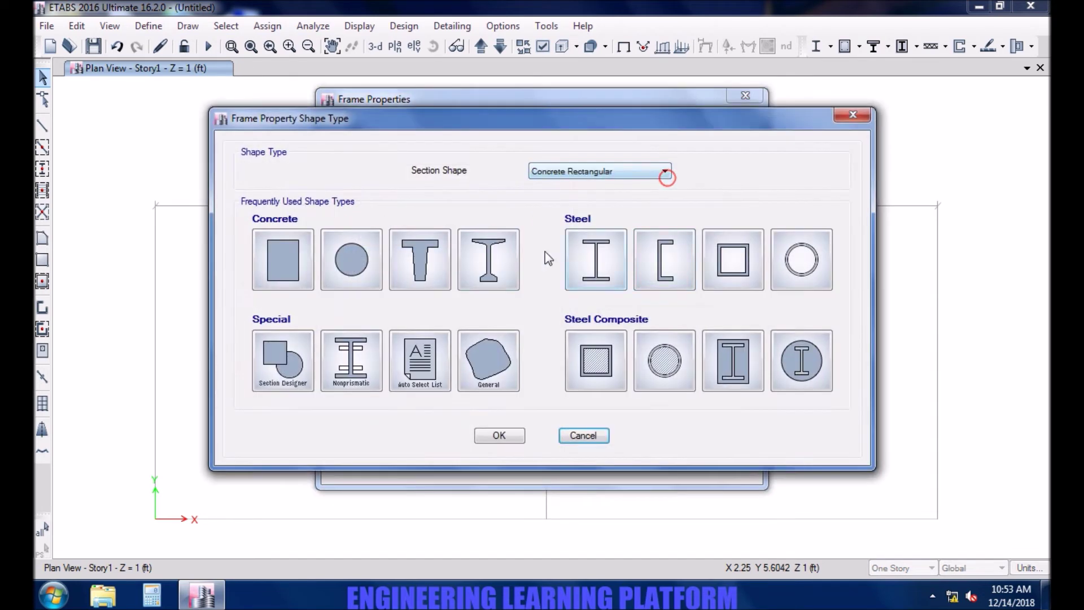
pyautogui.click(305, 260)
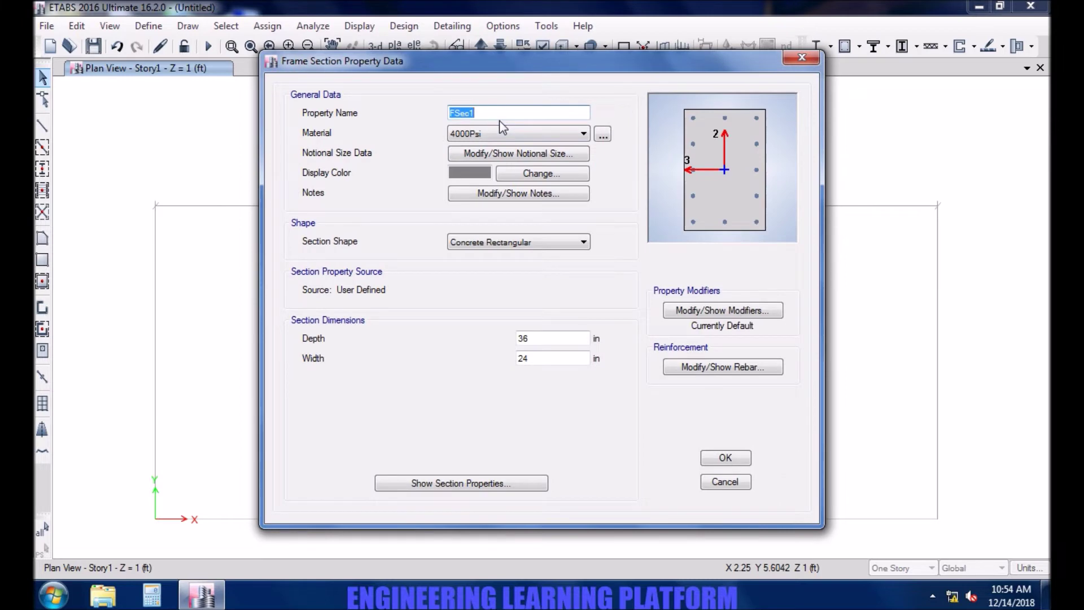
pyautogui.write('B')
pyautogui.doubleClick(536, 338)
pyautogui.write('30')
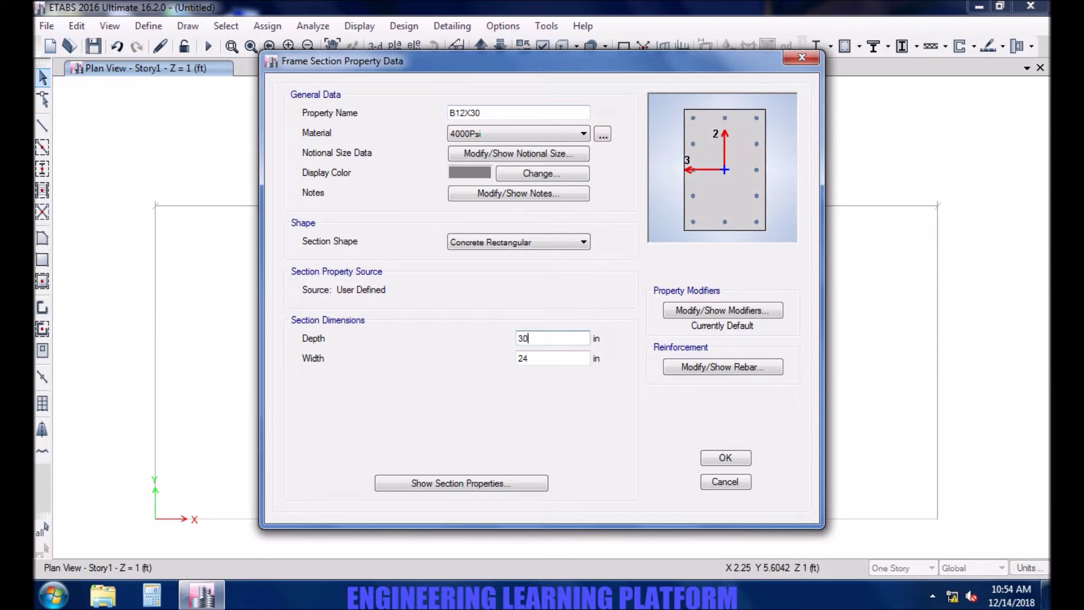
pyautogui.doubleClick(544, 355)
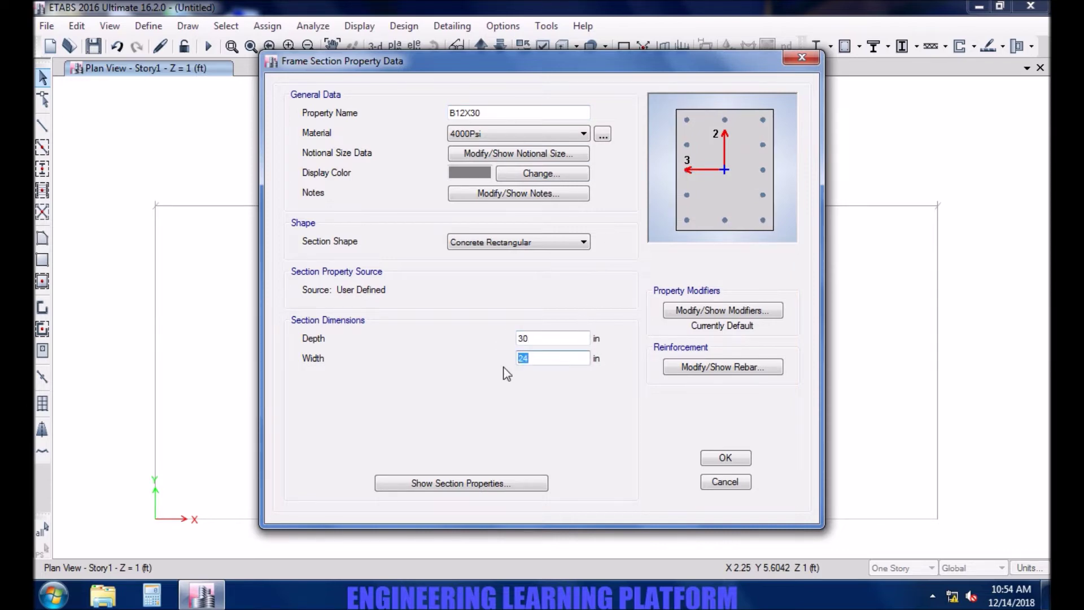
pyautogui.write('12')
pyautogui.click(726, 457)
# - Set the Draw Beam tool to use the B12X30 section
pyautogui.click(619, 447)
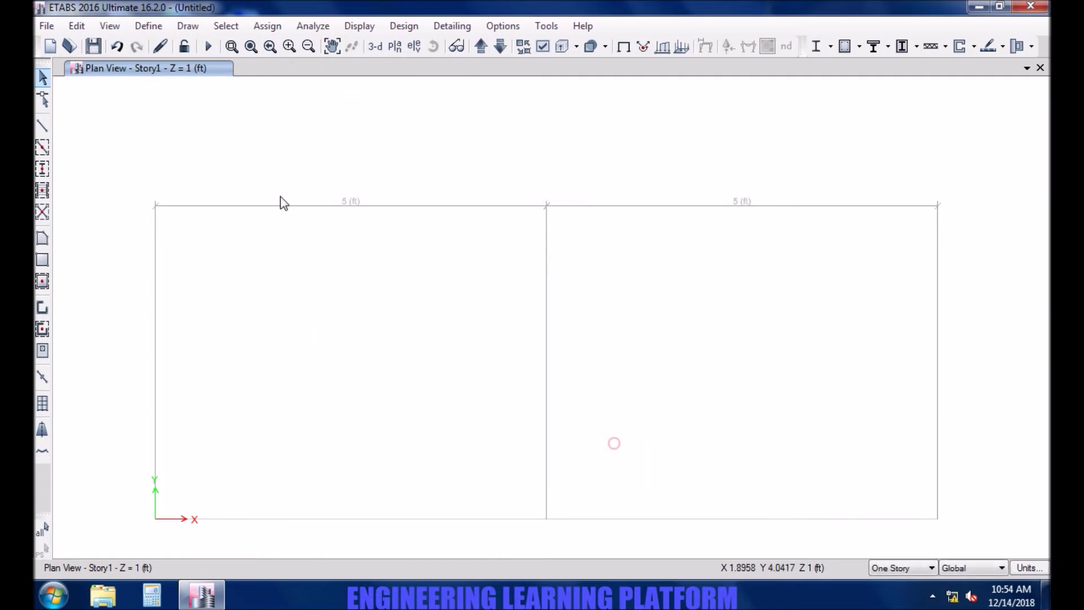
pyautogui.click(43, 125)
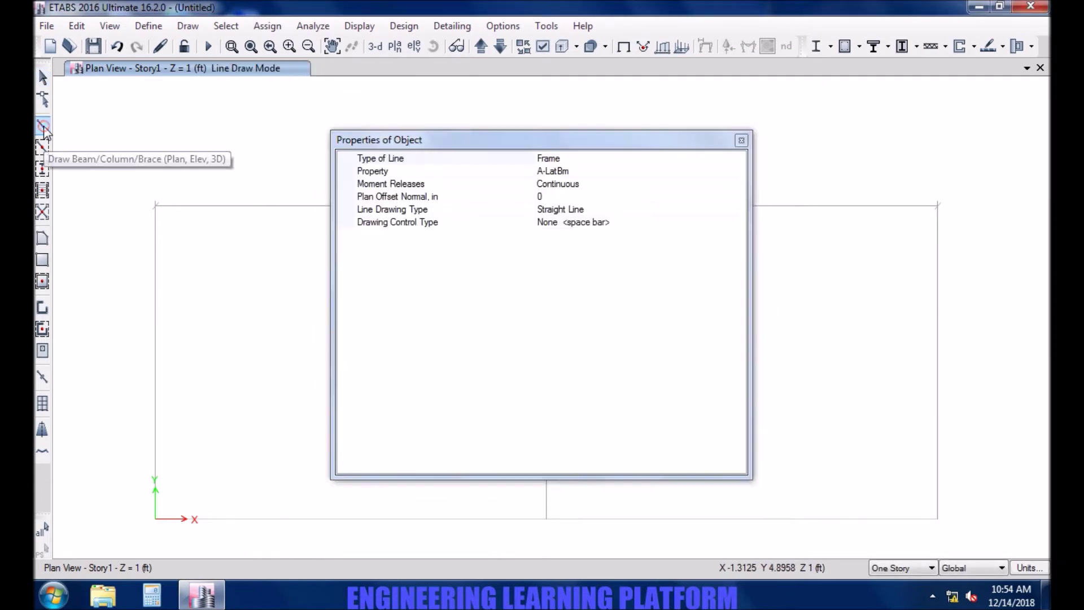
pyautogui.click(740, 171)
pyautogui.click(739, 172)
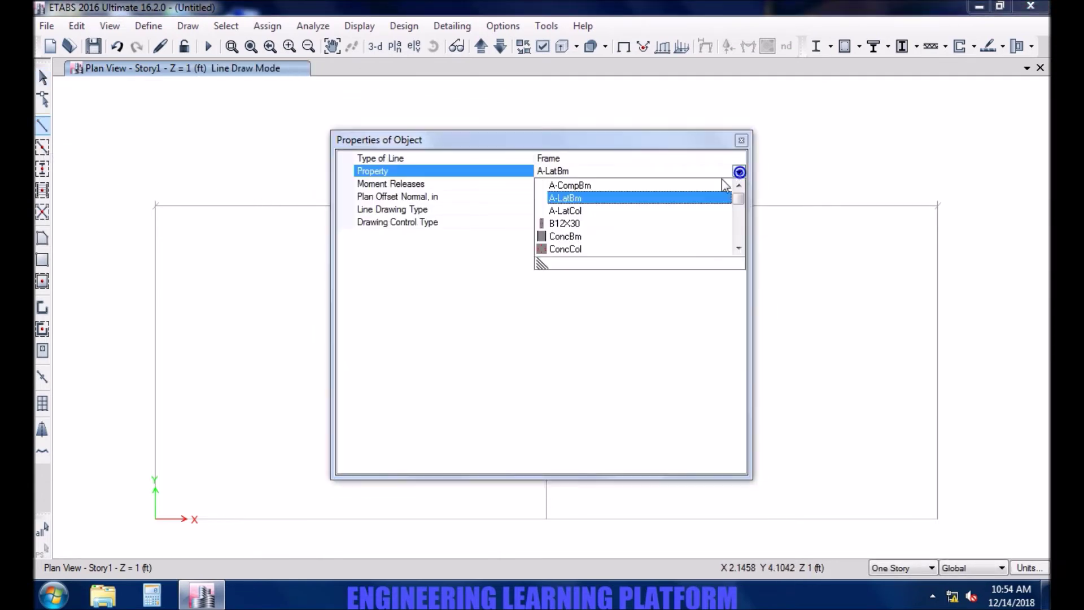
pyautogui.click(563, 223)
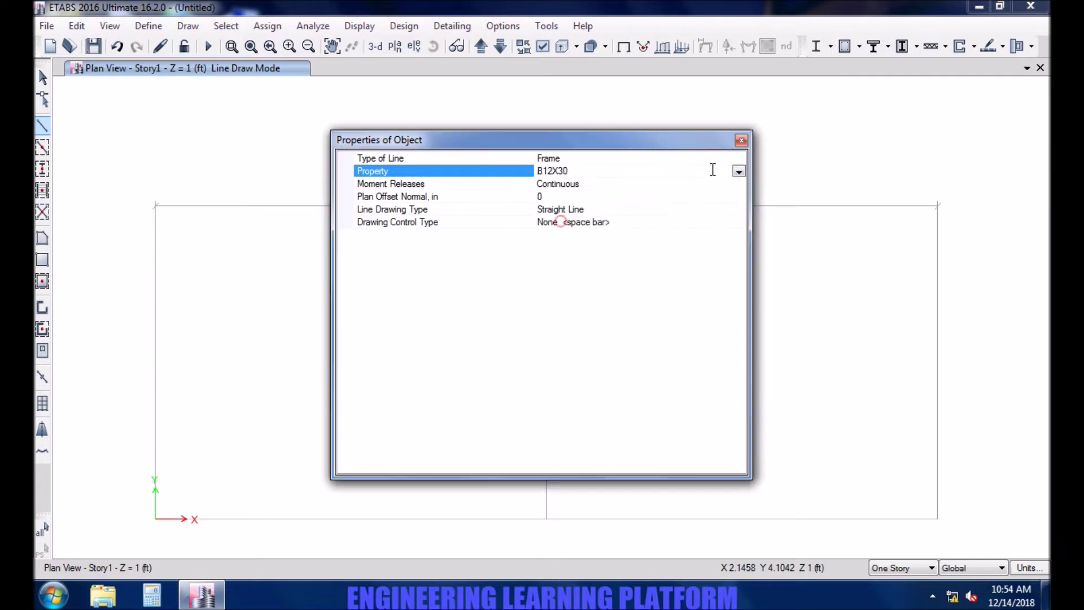
pyautogui.click(741, 140)
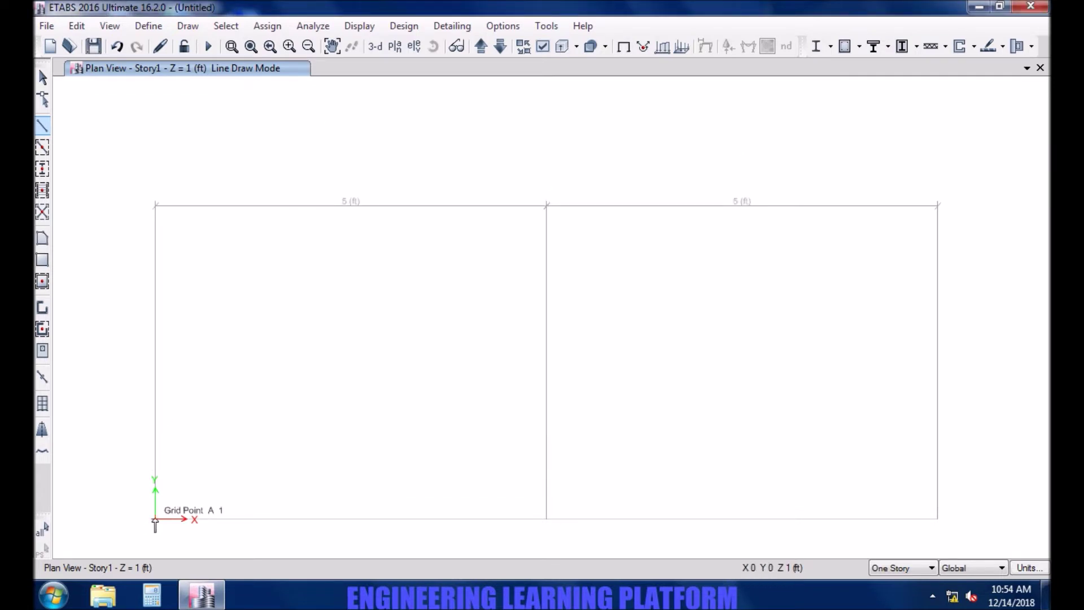
# - Draw the beam from grid point A1 through B1 to C1
pyautogui.click(154, 518)
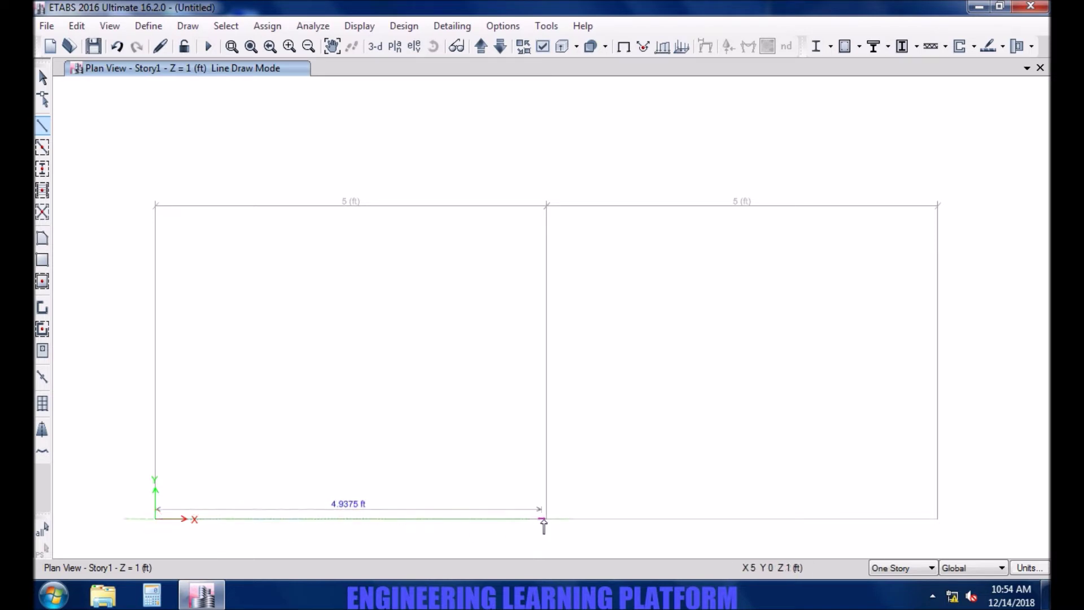
pyautogui.click(546, 519)
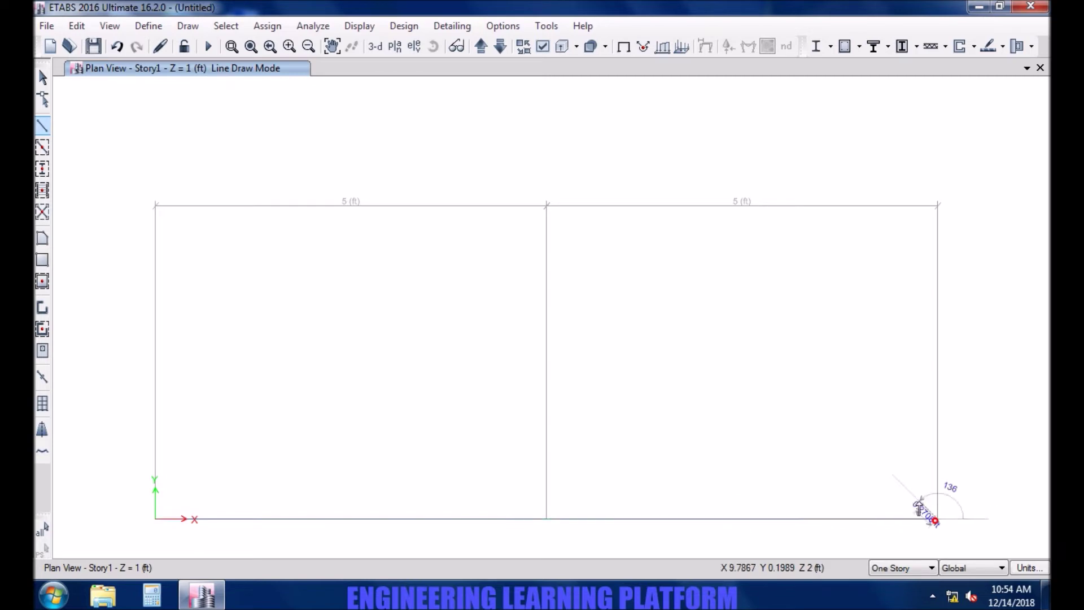
pyautogui.click(935, 519)
pyautogui.rightClick(928, 518)
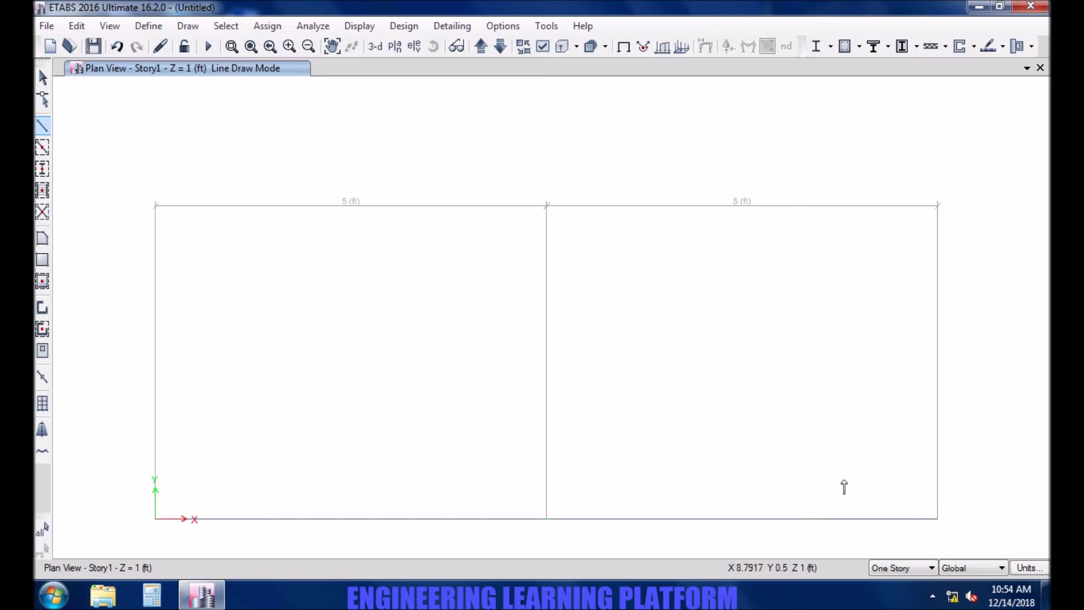
pyautogui.press('Escape')
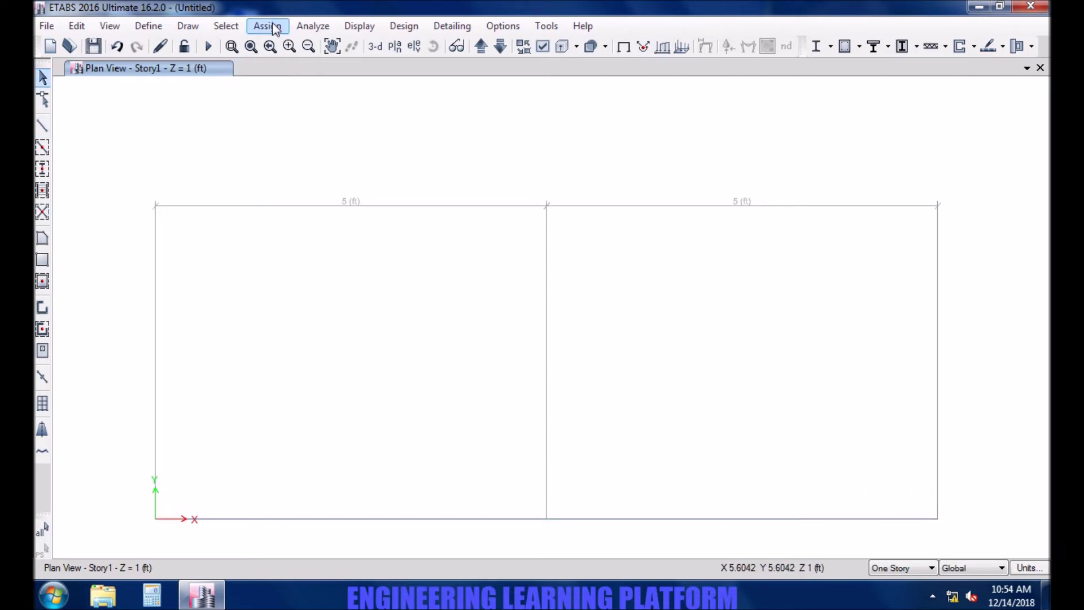
# - Assign pinned restraints to the end joints A1 and C1
pyautogui.click(154, 520)
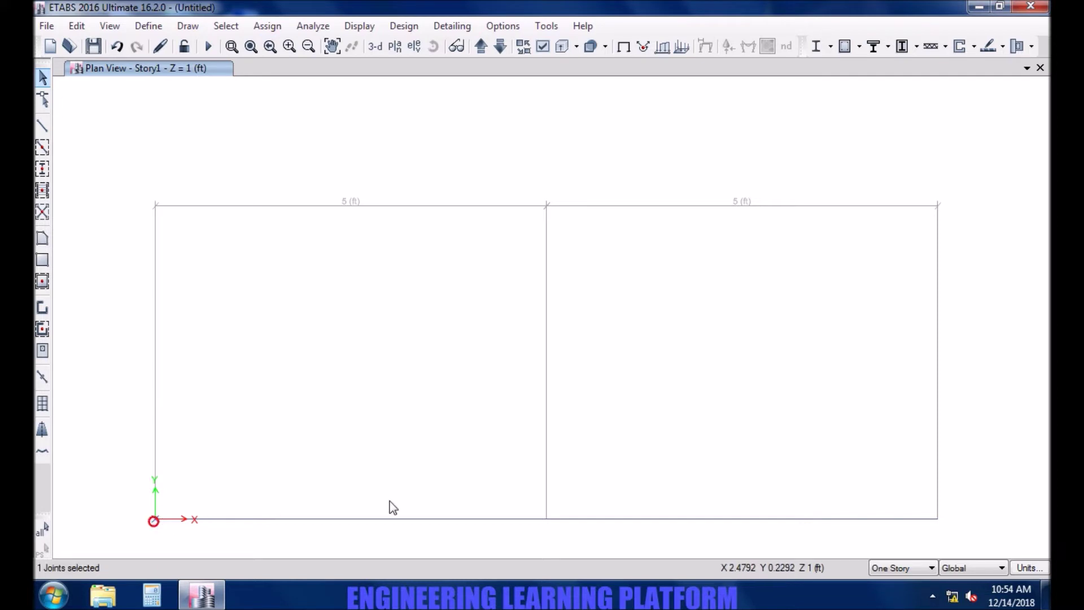
pyautogui.click(939, 521)
pyautogui.click(275, 27)
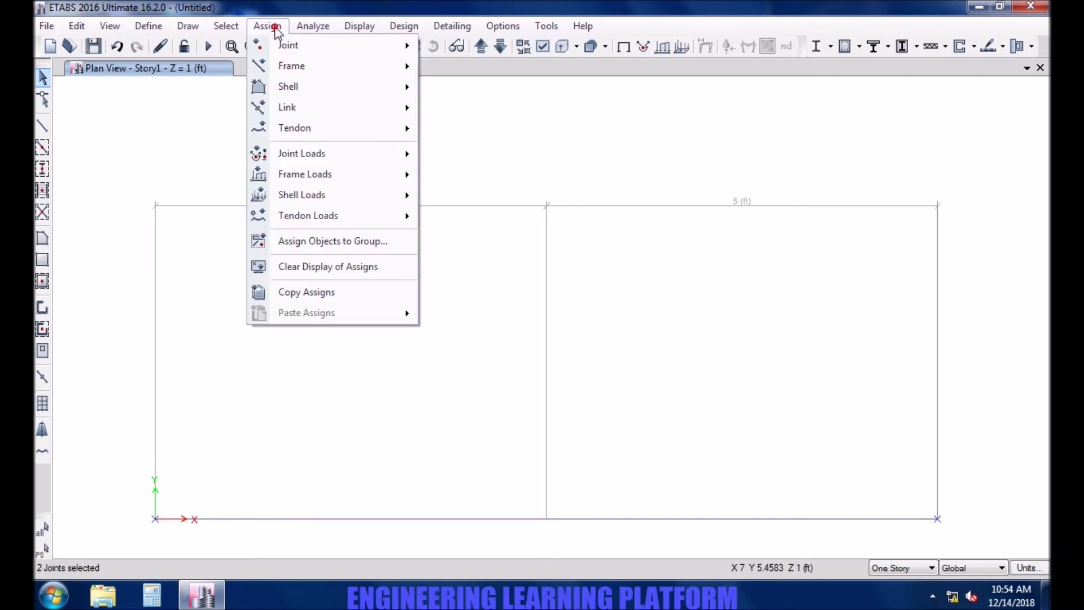
pyautogui.moveTo(358, 45)
pyautogui.click(474, 45)
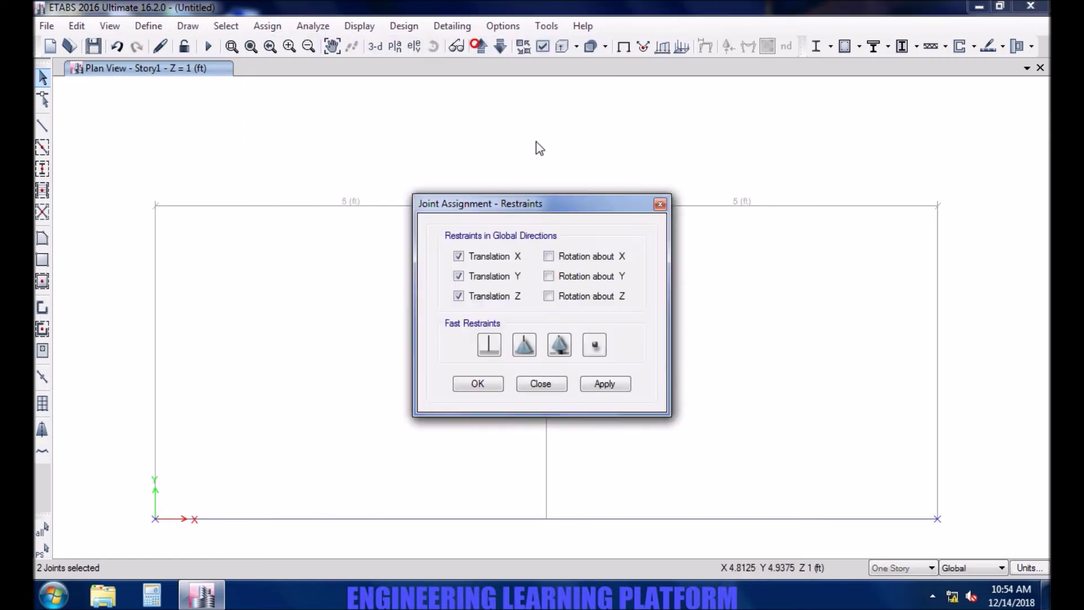
pyautogui.click(525, 346)
pyautogui.click(602, 383)
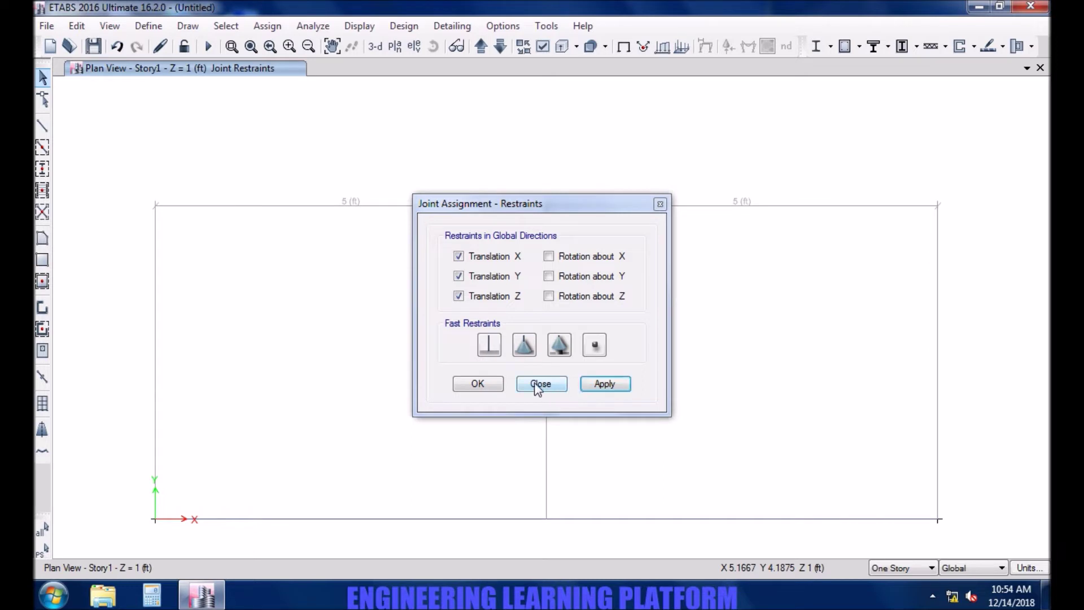
pyautogui.click(478, 383)
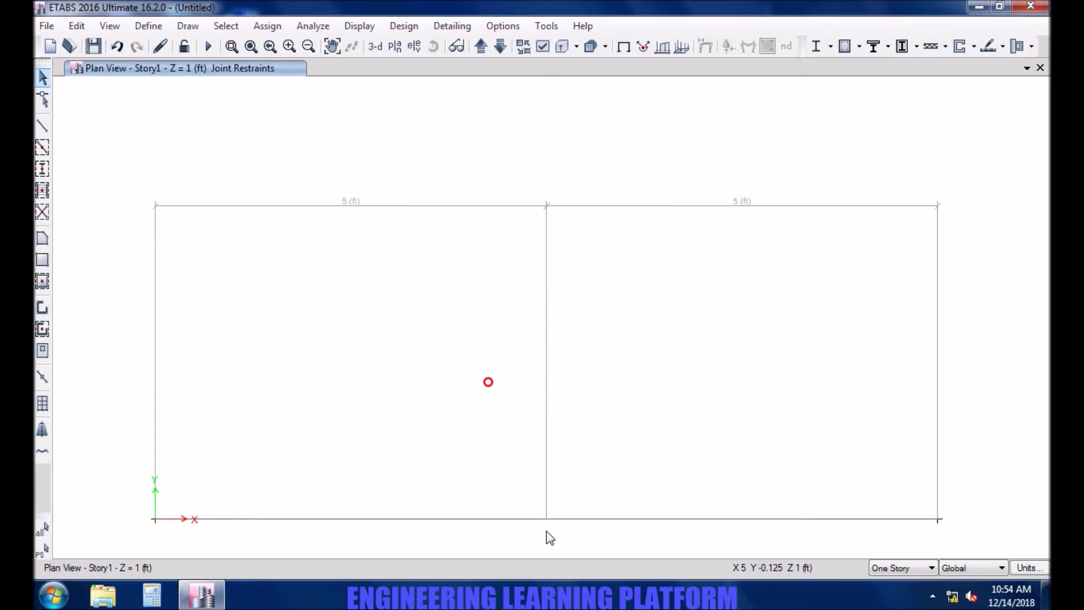
# - Assign a roller restraint to the middle joint B1
pyautogui.click(549, 517)
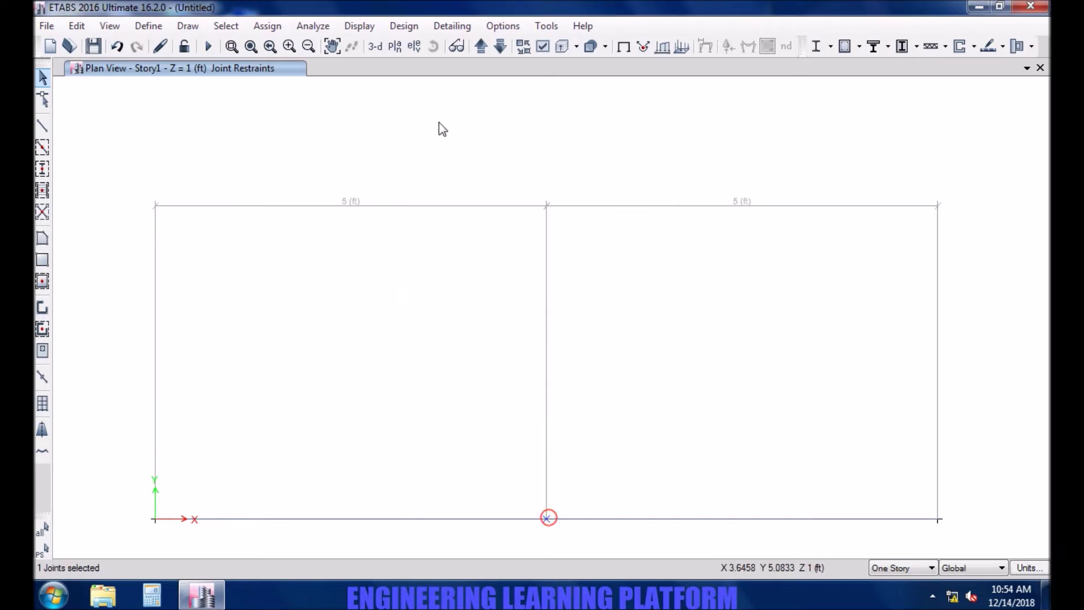
pyautogui.click(280, 30)
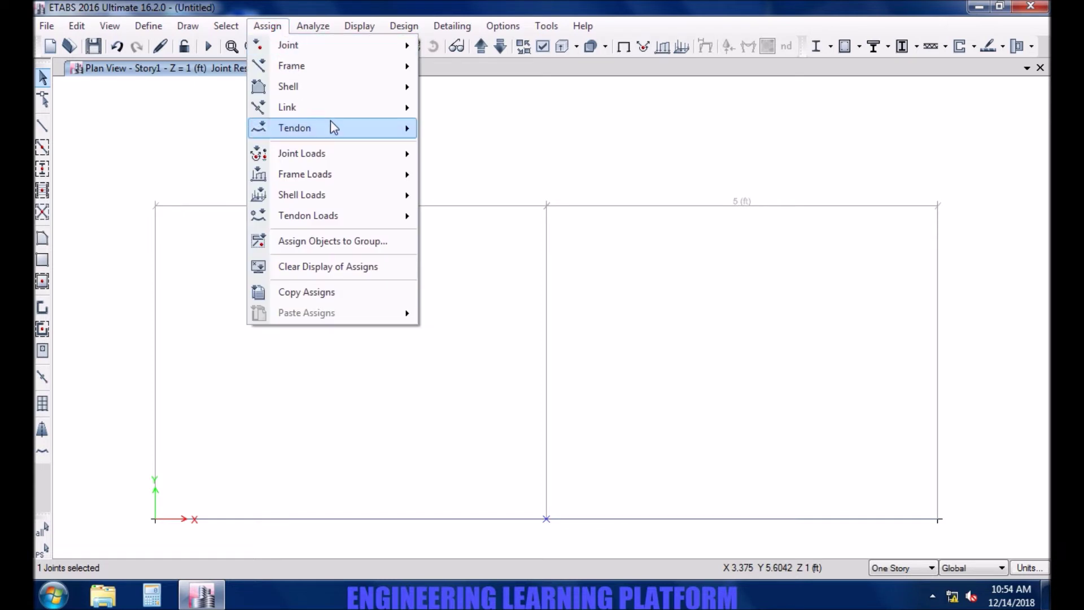
pyautogui.moveTo(354, 71)
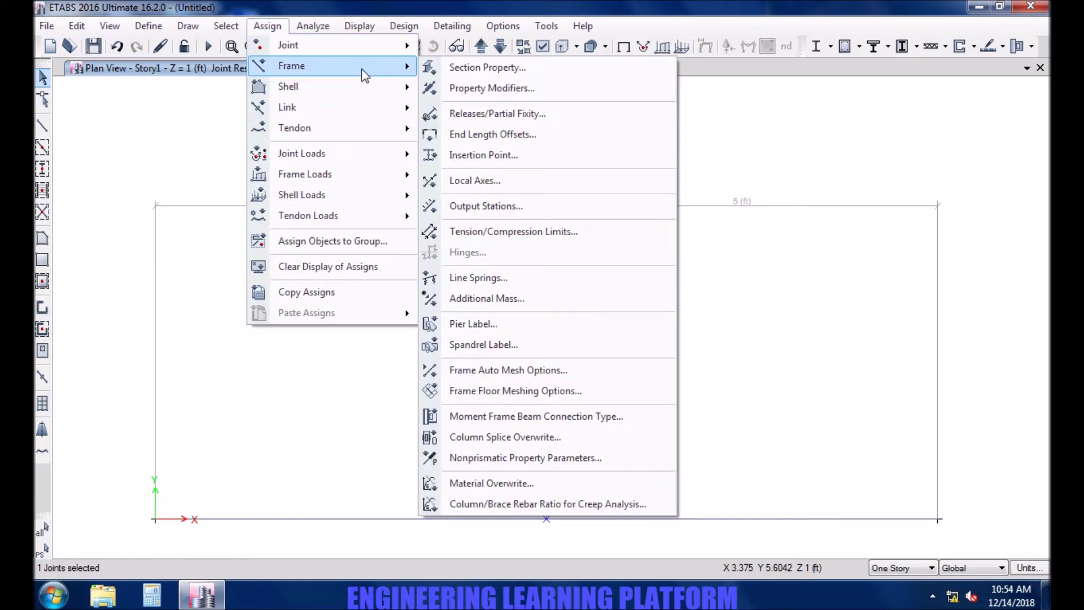
pyautogui.moveTo(382, 50)
pyautogui.click(462, 47)
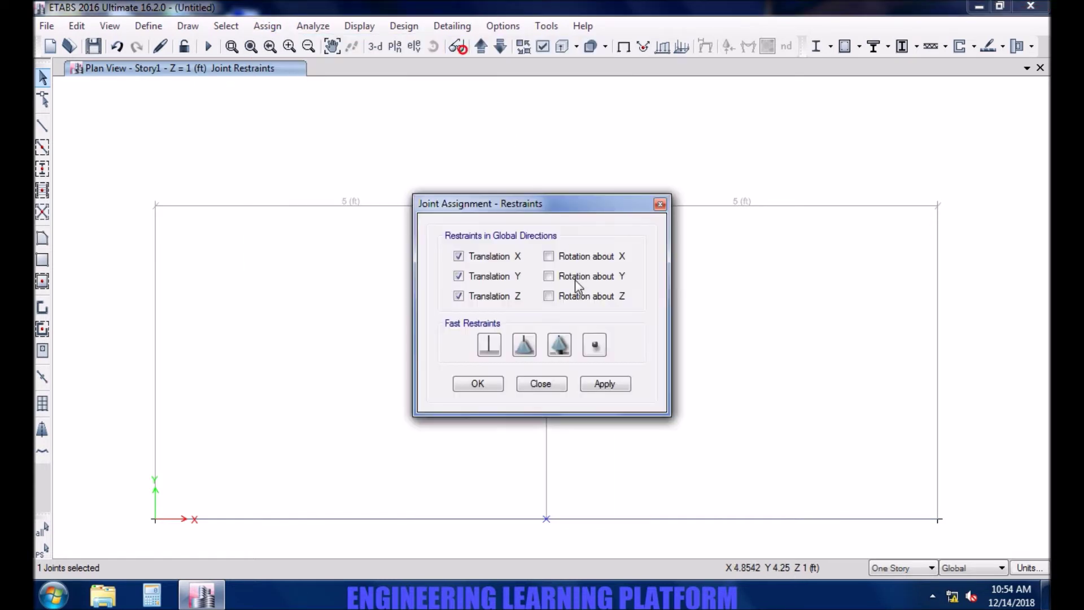
pyautogui.click(558, 345)
pyautogui.click(604, 383)
pyautogui.click(495, 388)
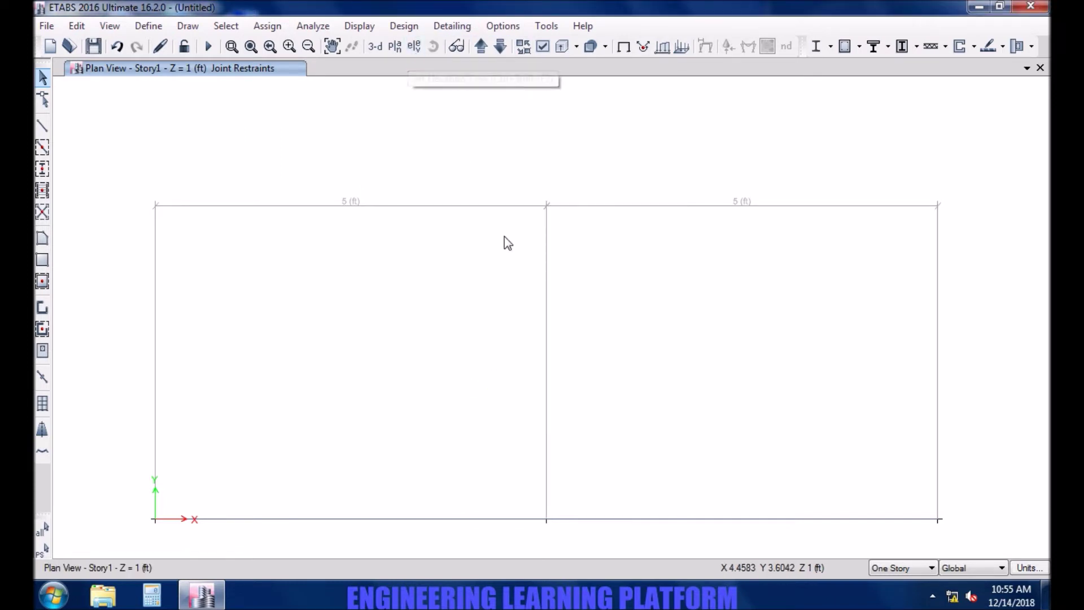
# - Switch the display to Elevation View 1 along grid line 1
pyautogui.click(415, 48)
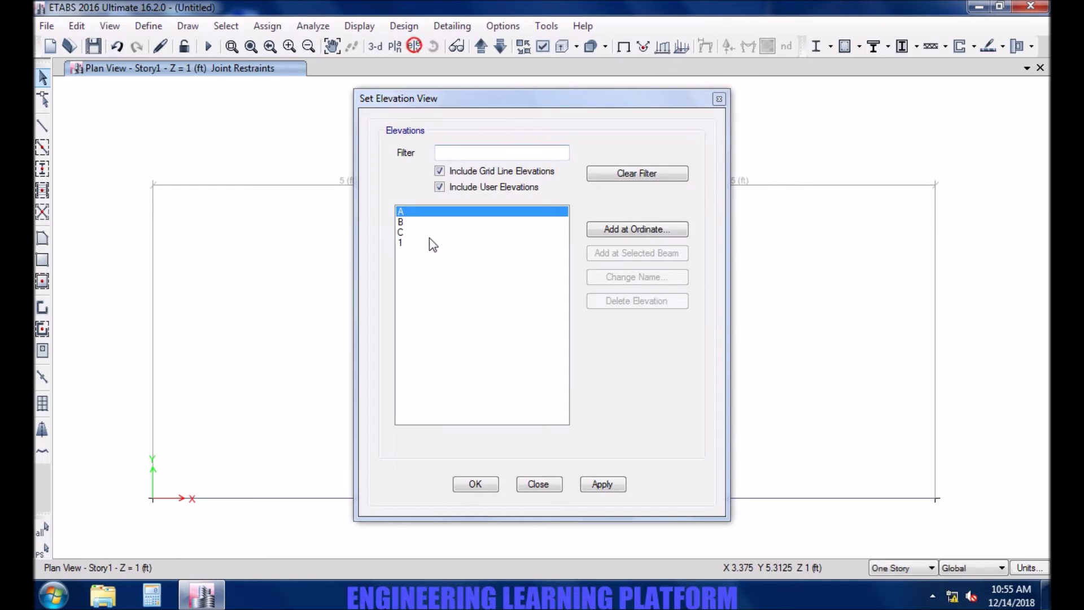
pyautogui.click(424, 242)
pyautogui.click(617, 482)
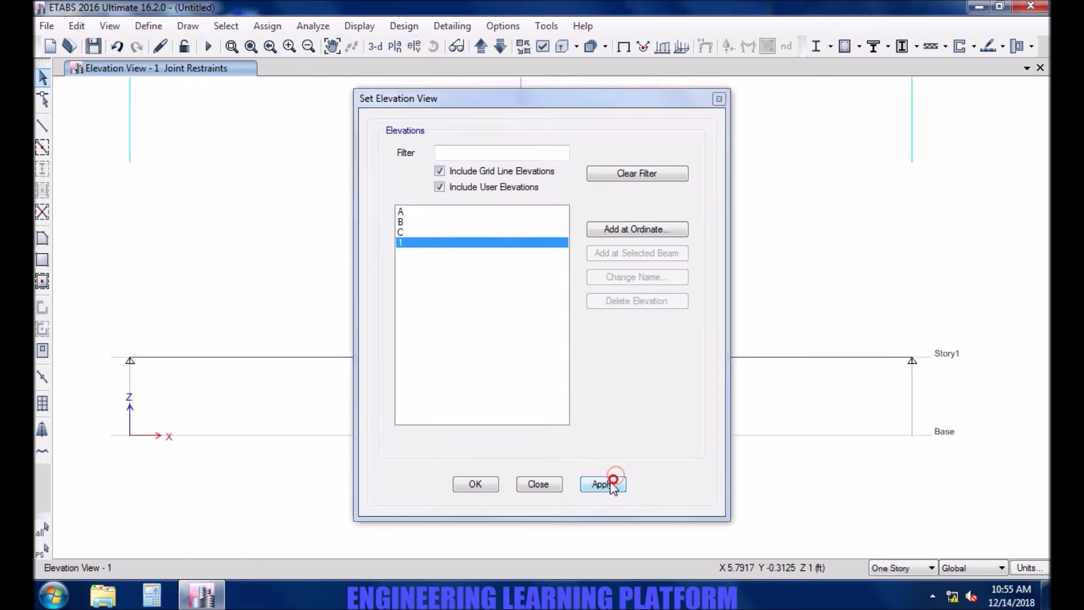
pyautogui.click(484, 485)
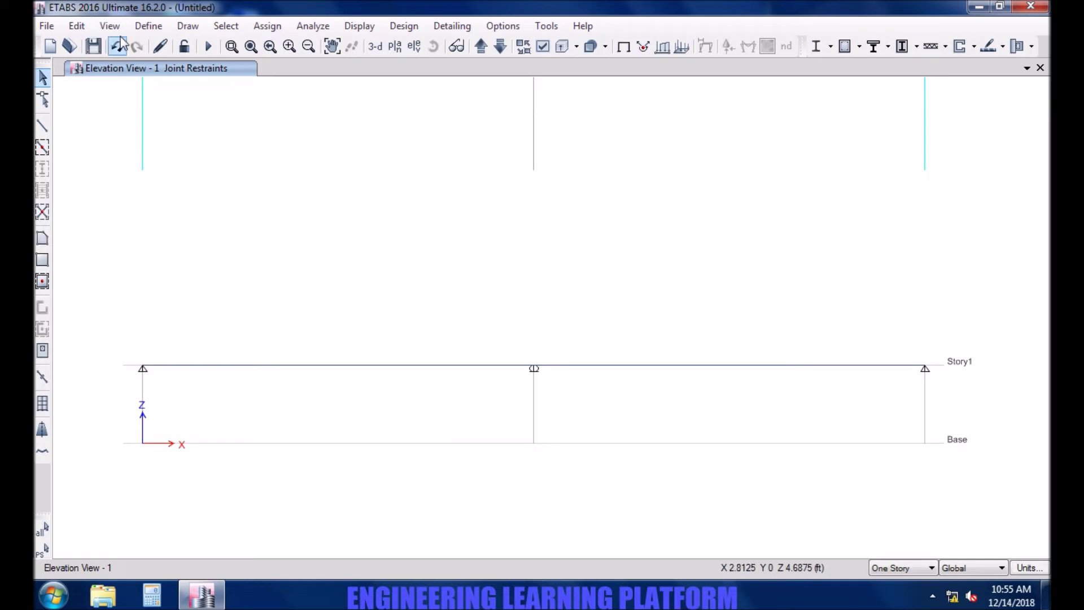
pyautogui.click(148, 26)
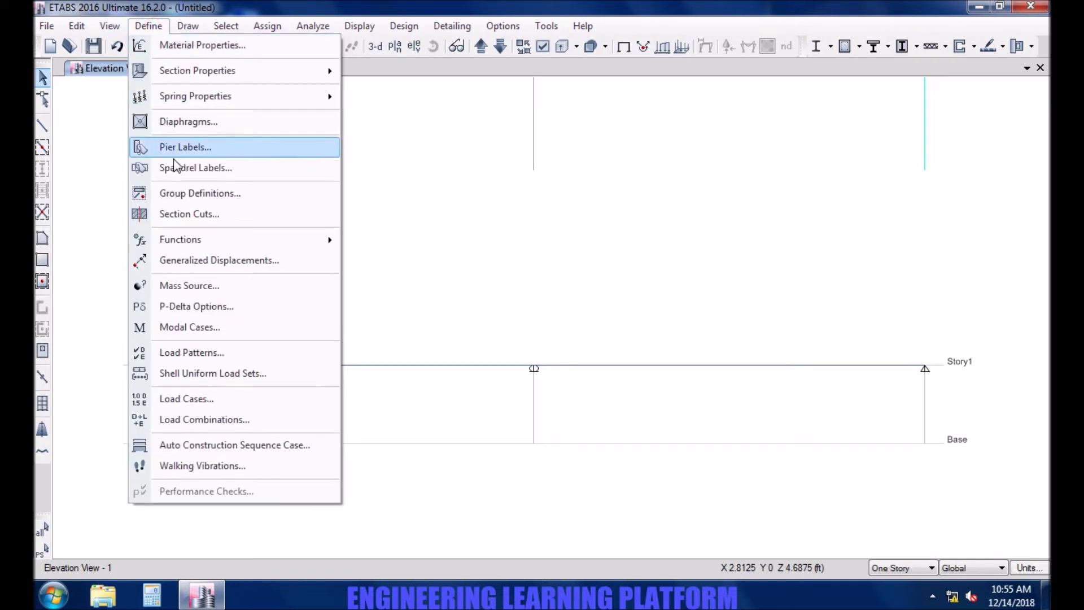
# - Set the Dead load pattern's self weight multiplier to 0
pyautogui.click(186, 352)
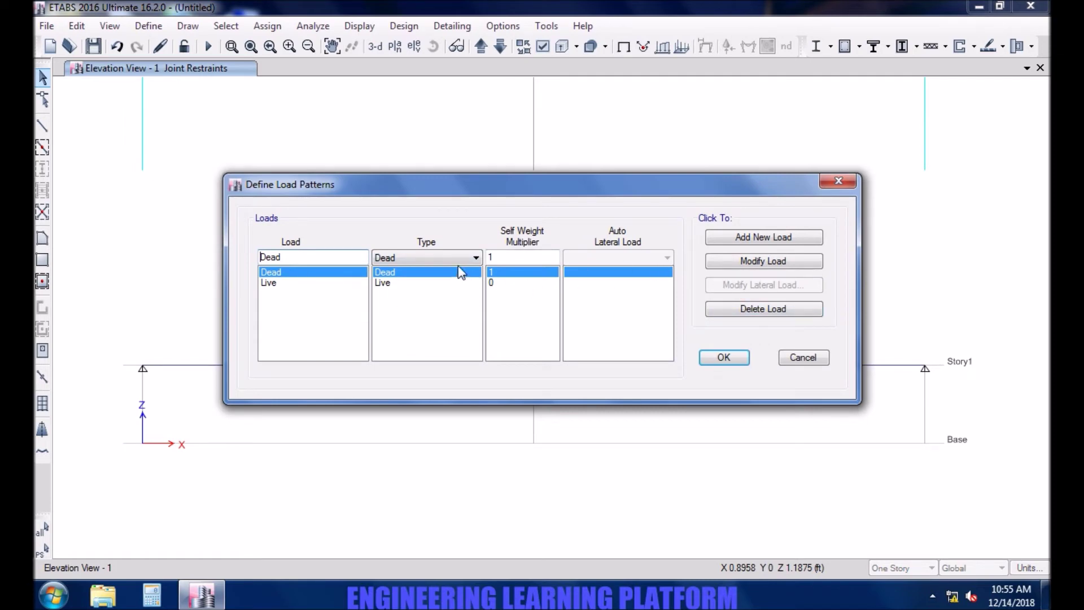
pyautogui.doubleClick(524, 255)
pyautogui.write('0')
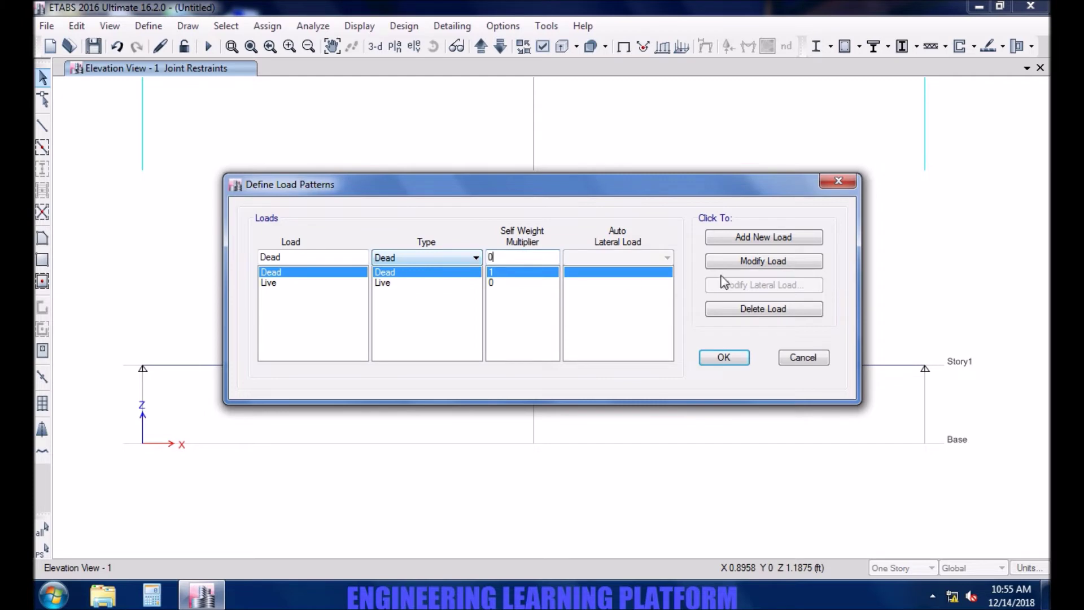
pyautogui.click(741, 263)
# - Add Super Dead load patterns LOAD SPAN1 and LOAD SPAN2, then select the left span
pyautogui.doubleClick(352, 255)
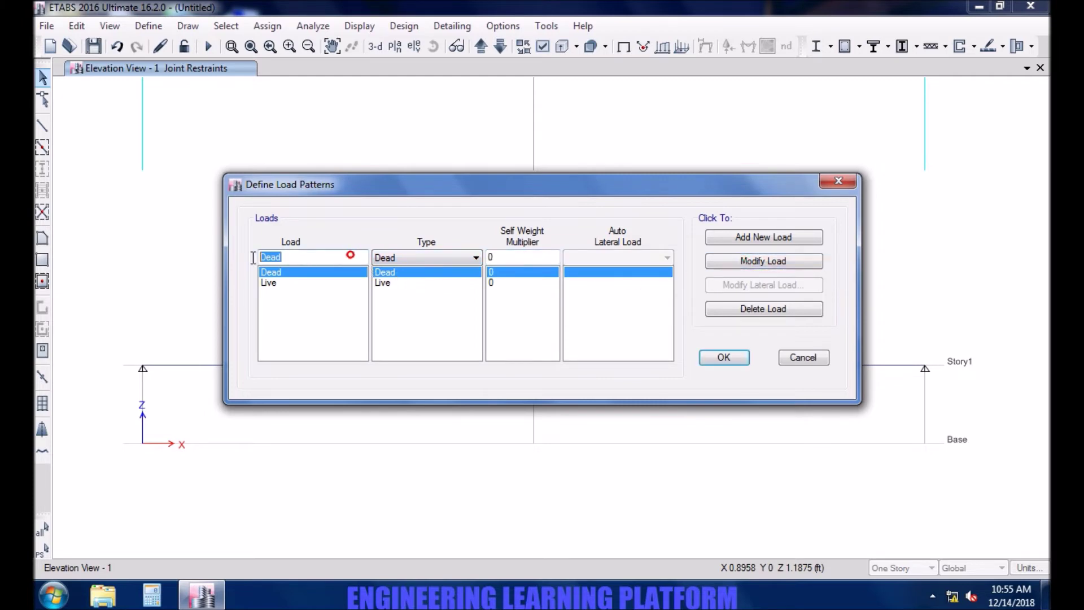
pyautogui.write('LOAD SPAN1')
pyautogui.click(408, 259)
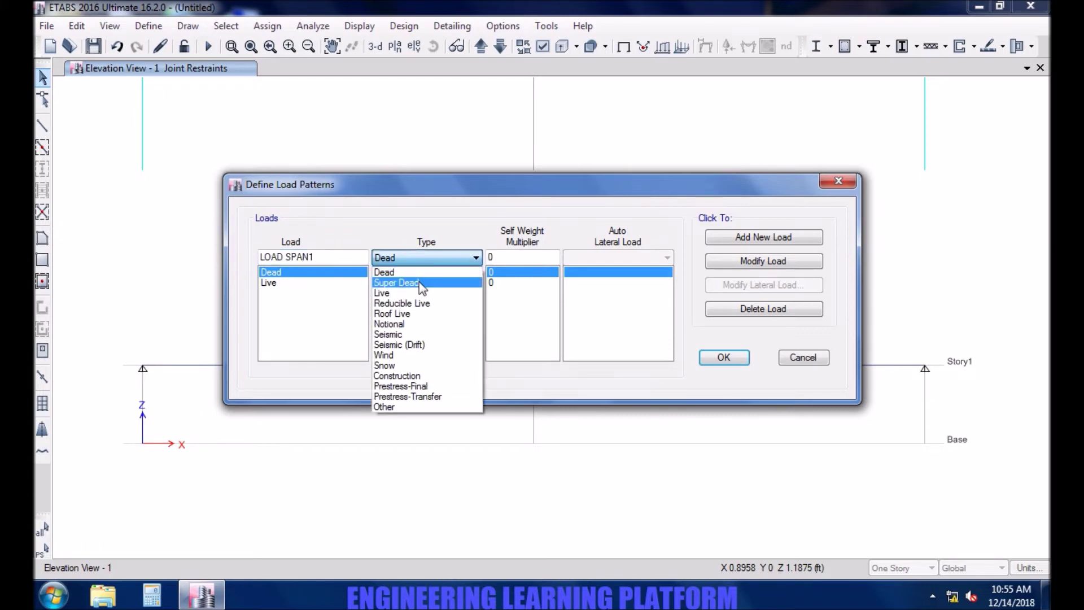
pyautogui.click(415, 277)
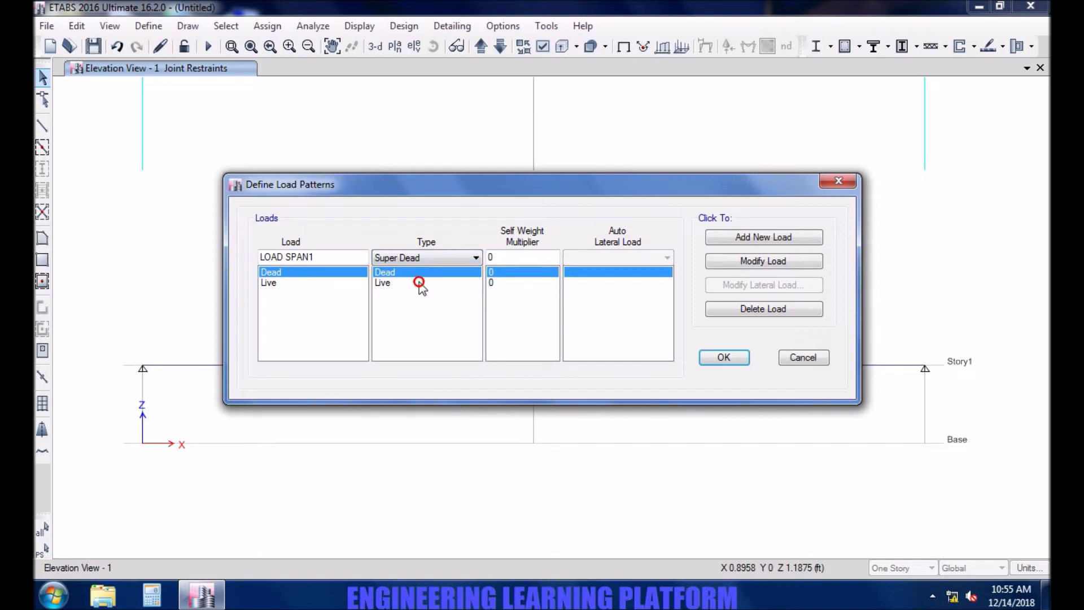
pyautogui.click(780, 247)
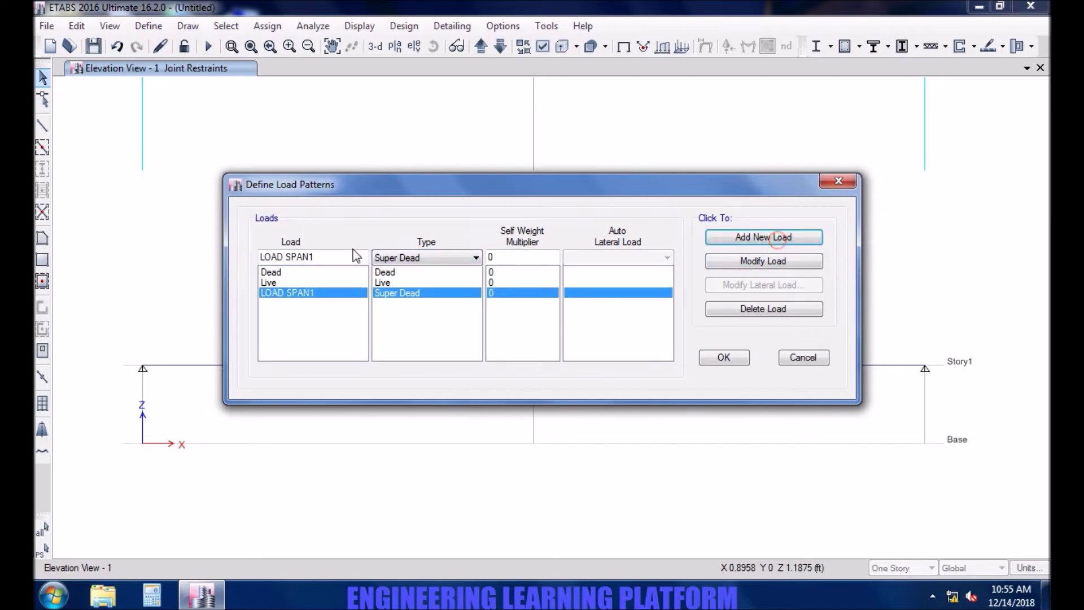
pyautogui.click(336, 256)
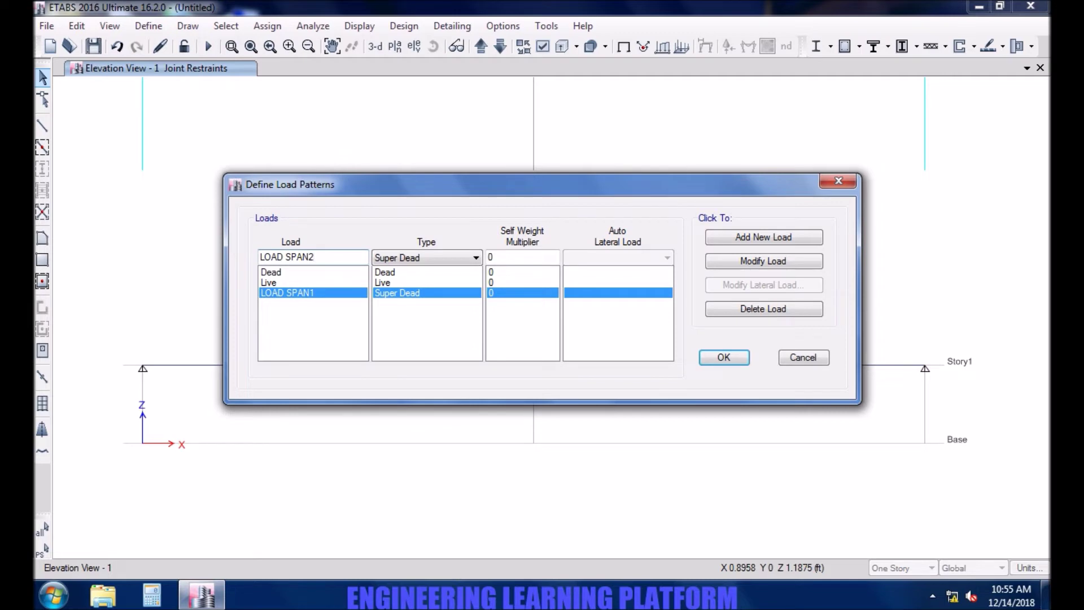
pyautogui.click(728, 243)
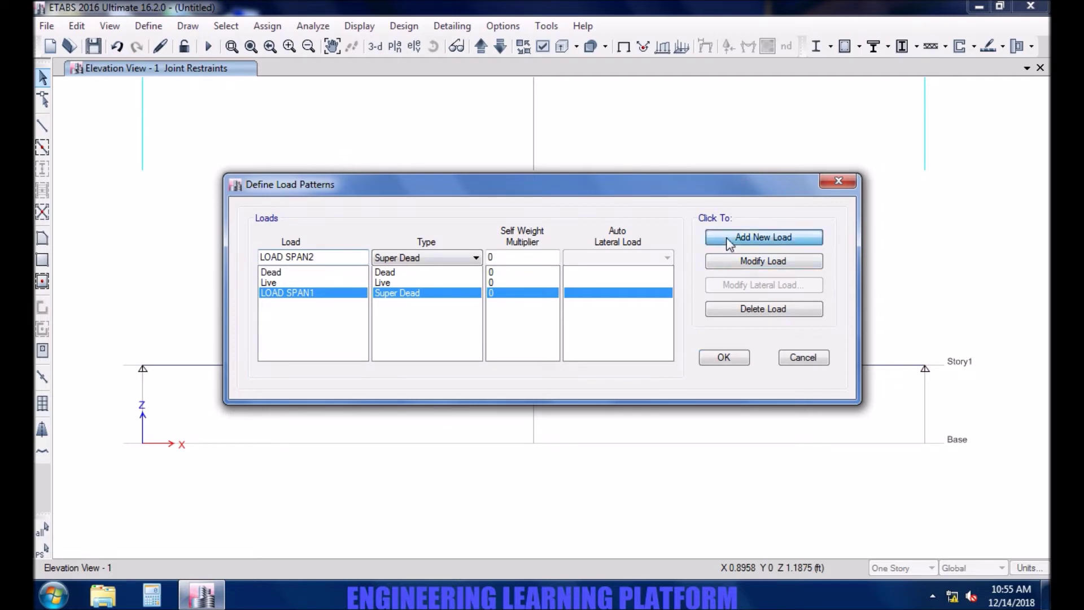
pyautogui.click(723, 358)
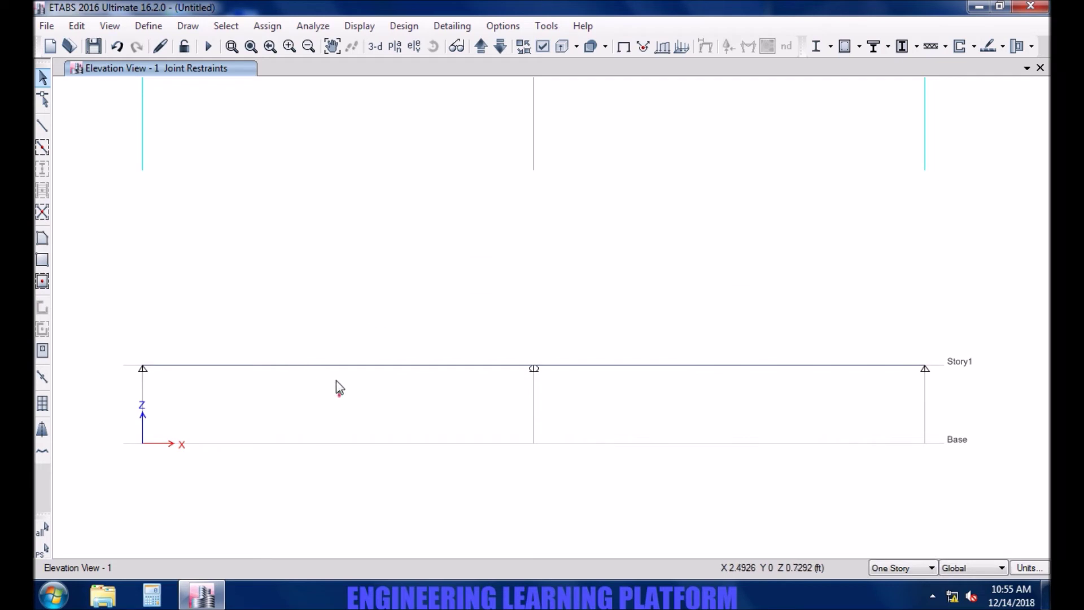
pyautogui.moveTo(339, 394); pyautogui.dragTo(288, 335)
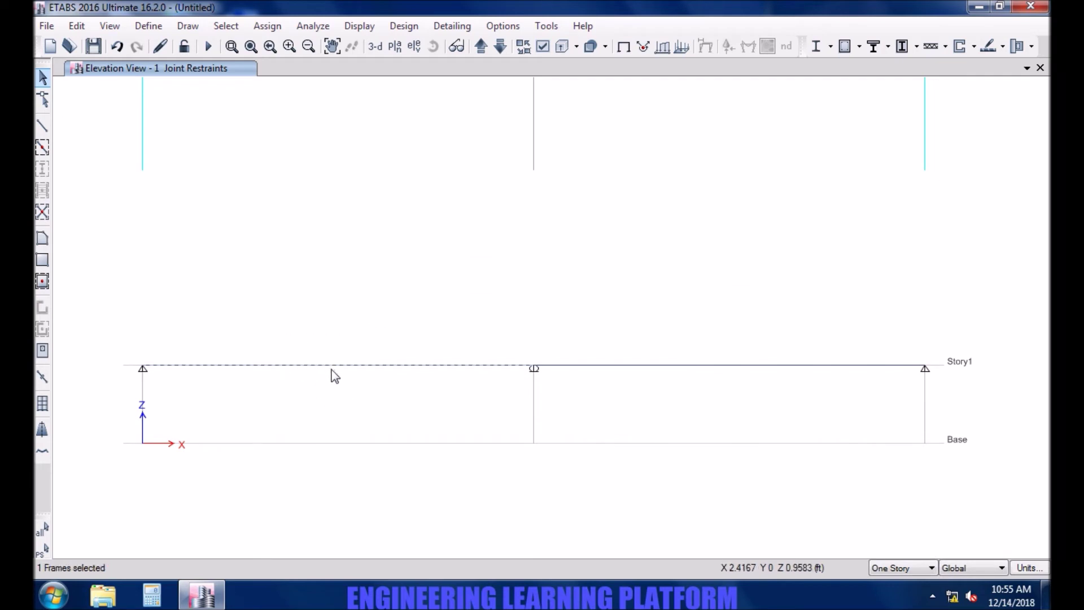
# - Assign a 2 kip/ft uniform distributed load to the left span under LOAD SPAN1
pyautogui.click(270, 25)
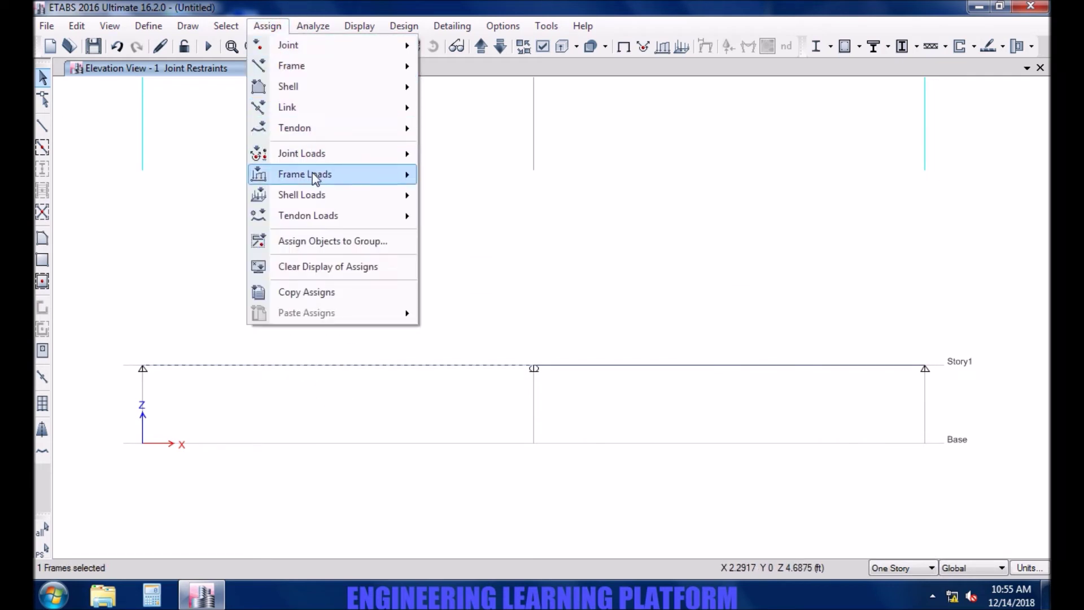
pyautogui.moveTo(347, 177)
pyautogui.click(489, 199)
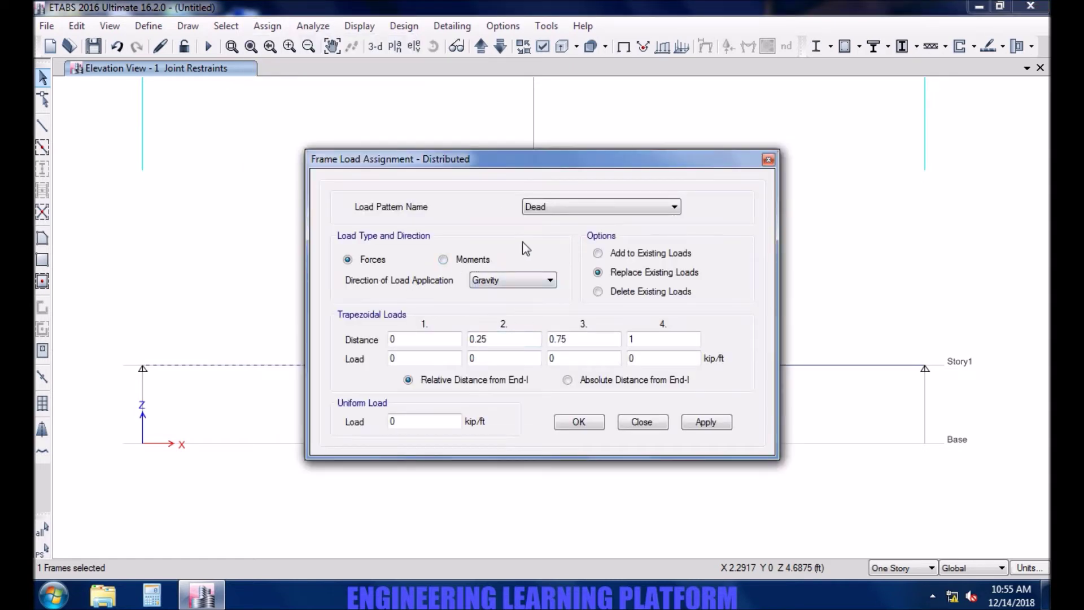
pyautogui.click(556, 207)
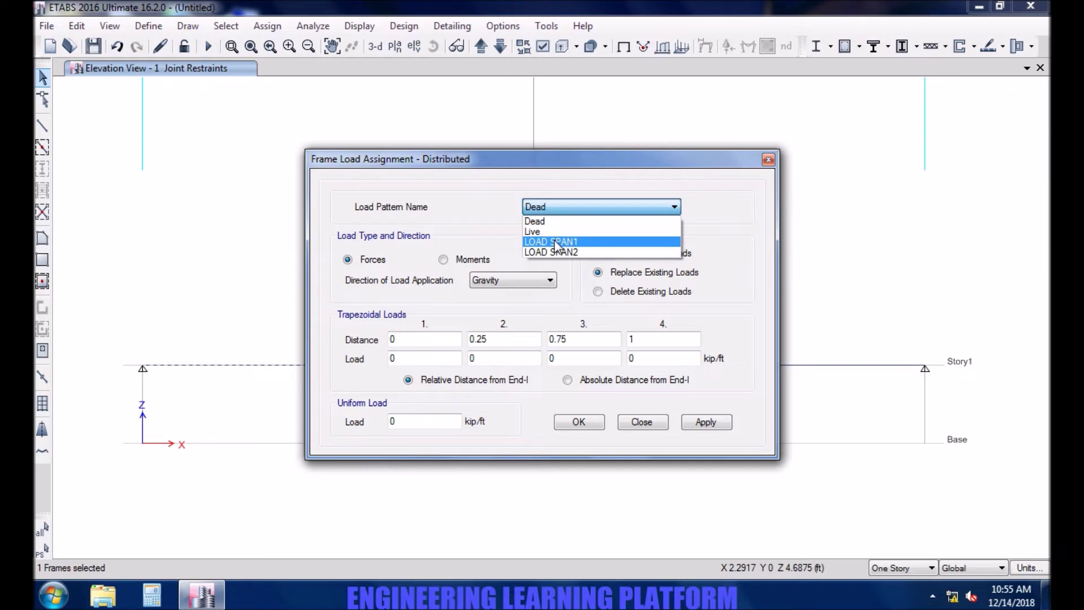
pyautogui.click(556, 242)
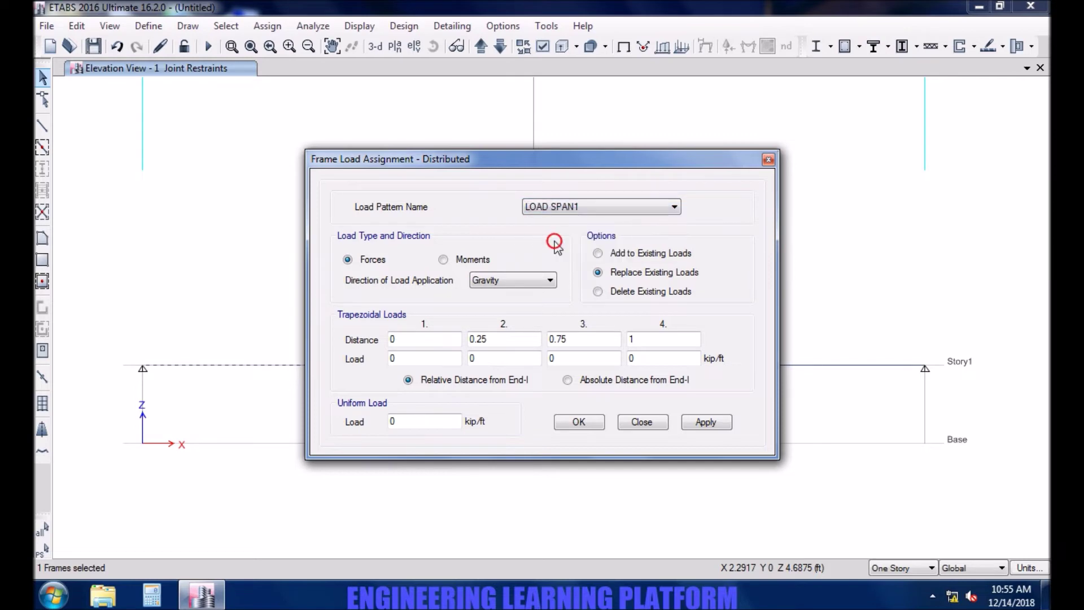
pyautogui.click(419, 424)
pyautogui.click(705, 423)
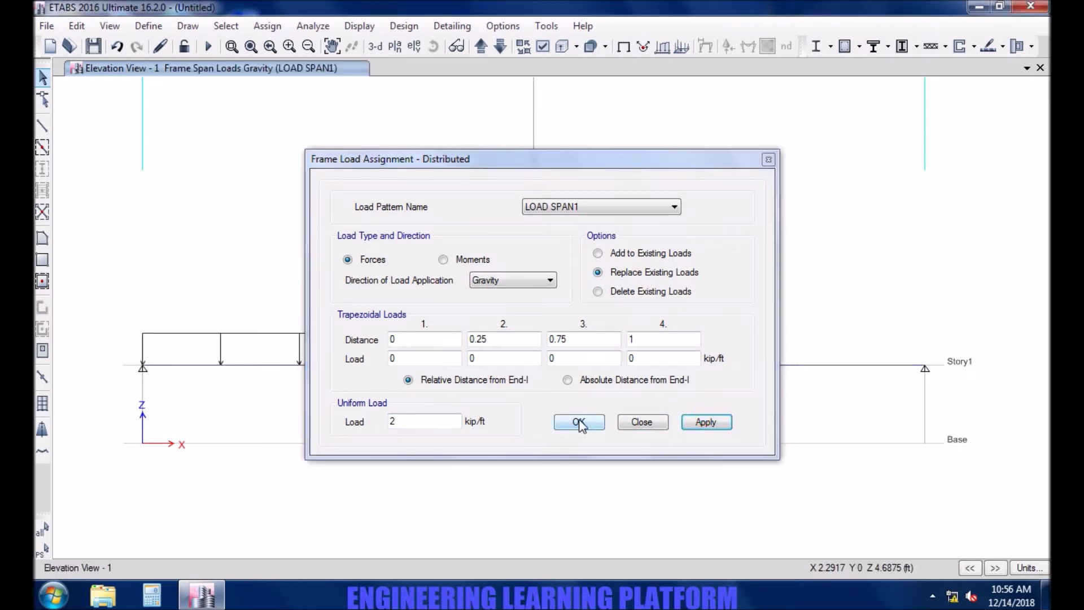
pyautogui.click(578, 422)
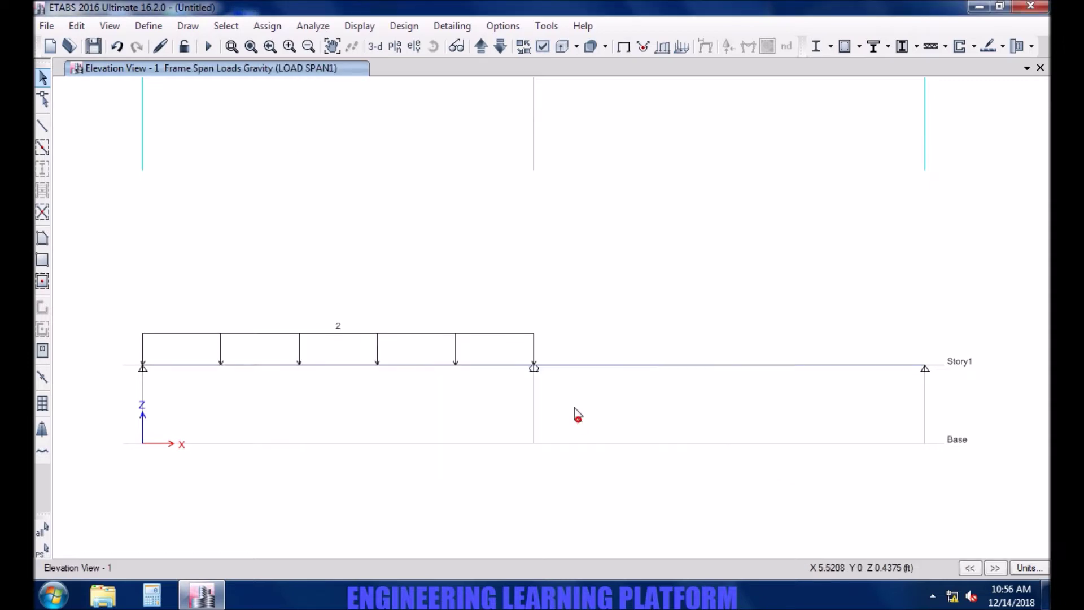
# - Assign a 2 kip/ft uniform distributed load to the right span under LOAD SPAN2
pyautogui.click(622, 366)
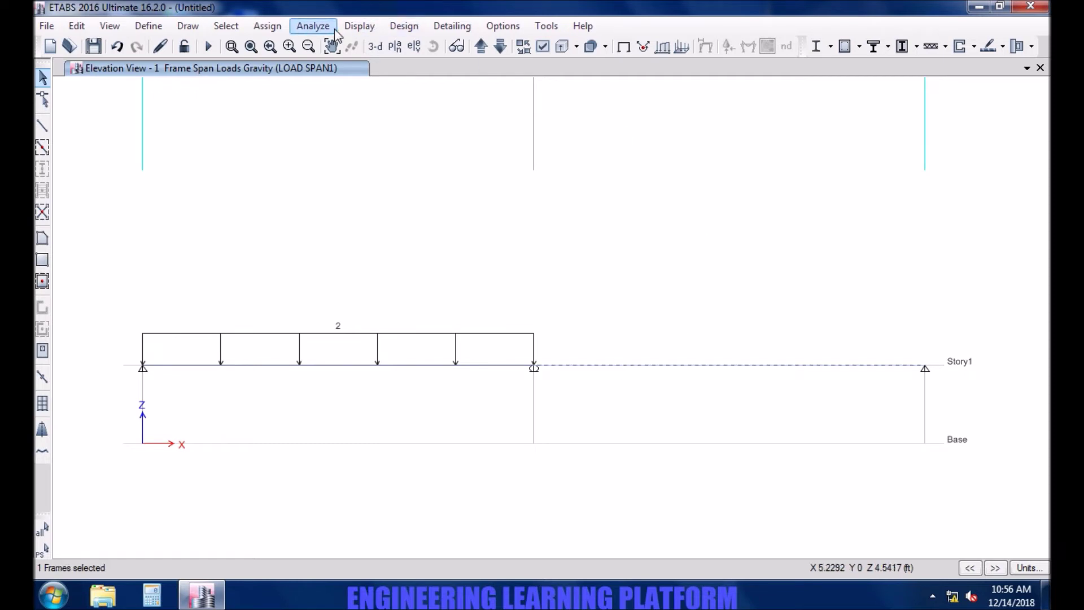
pyautogui.click(278, 28)
pyautogui.moveTo(316, 174)
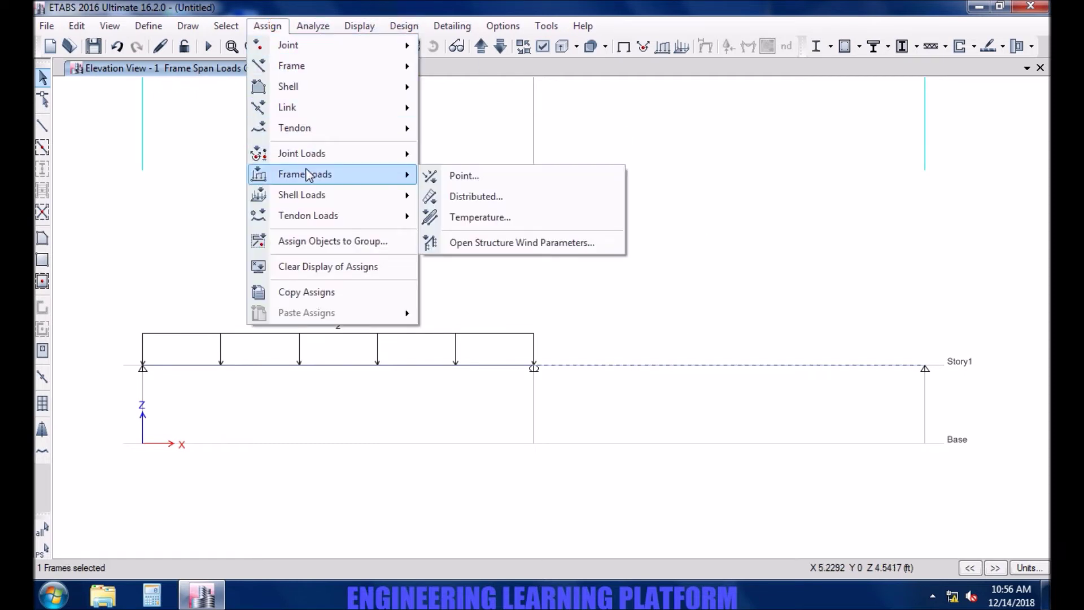
pyautogui.click(506, 197)
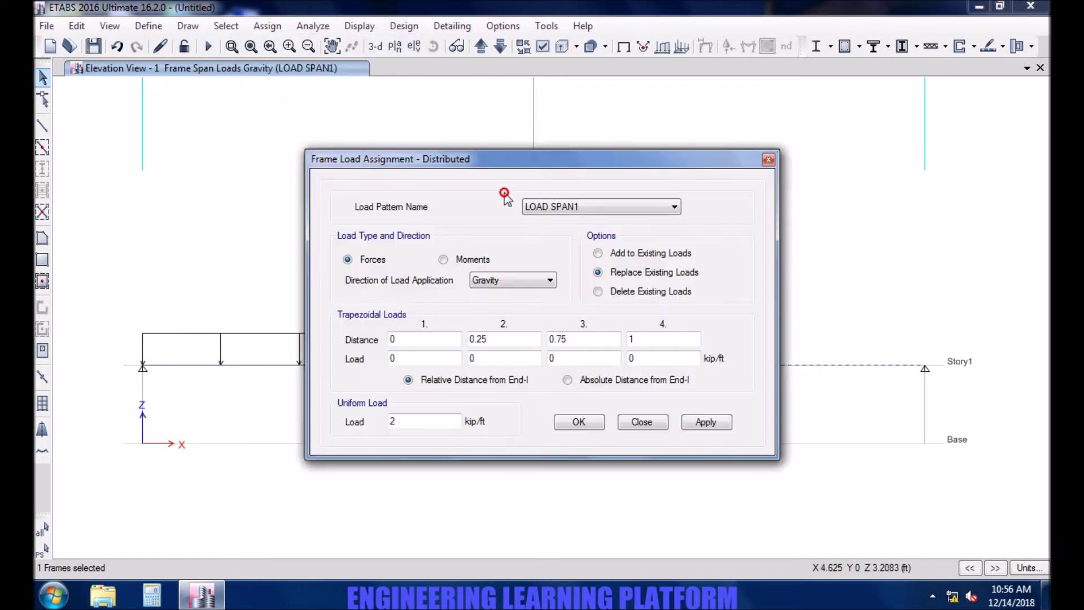
pyautogui.click(546, 203)
pyautogui.click(553, 252)
pyautogui.click(692, 429)
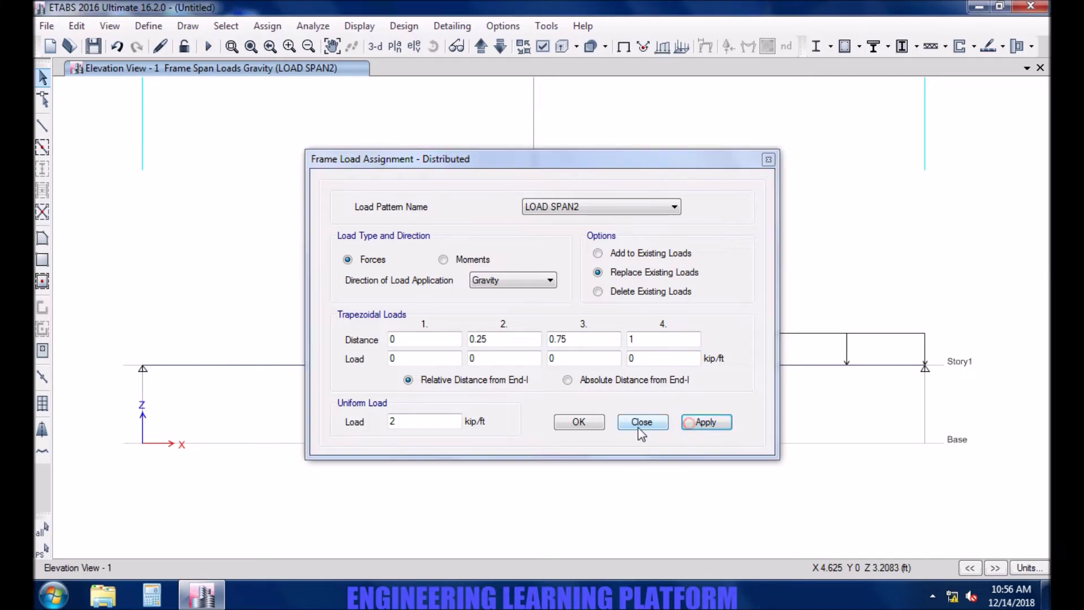
pyautogui.click(578, 422)
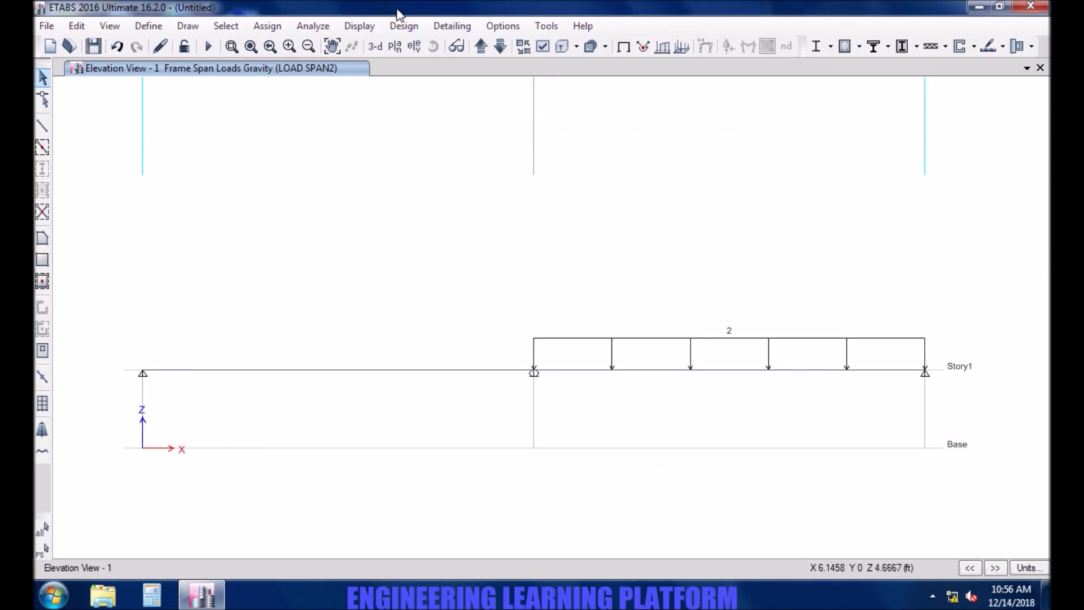
# - Set the Modal, Live and Dead load cases to Do Not Run
pyautogui.click(313, 25)
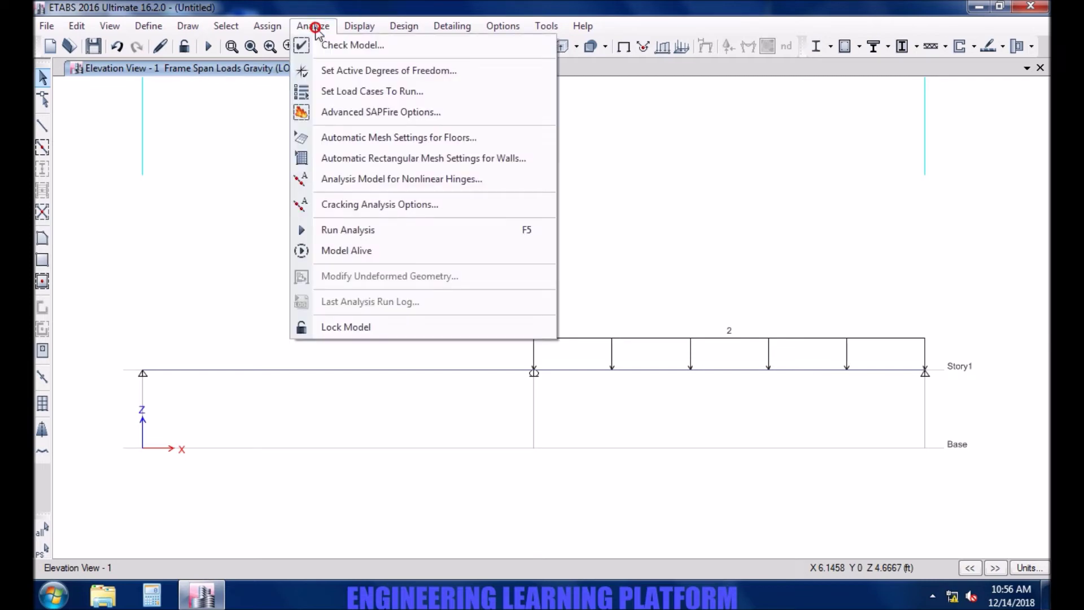
pyautogui.click(340, 90)
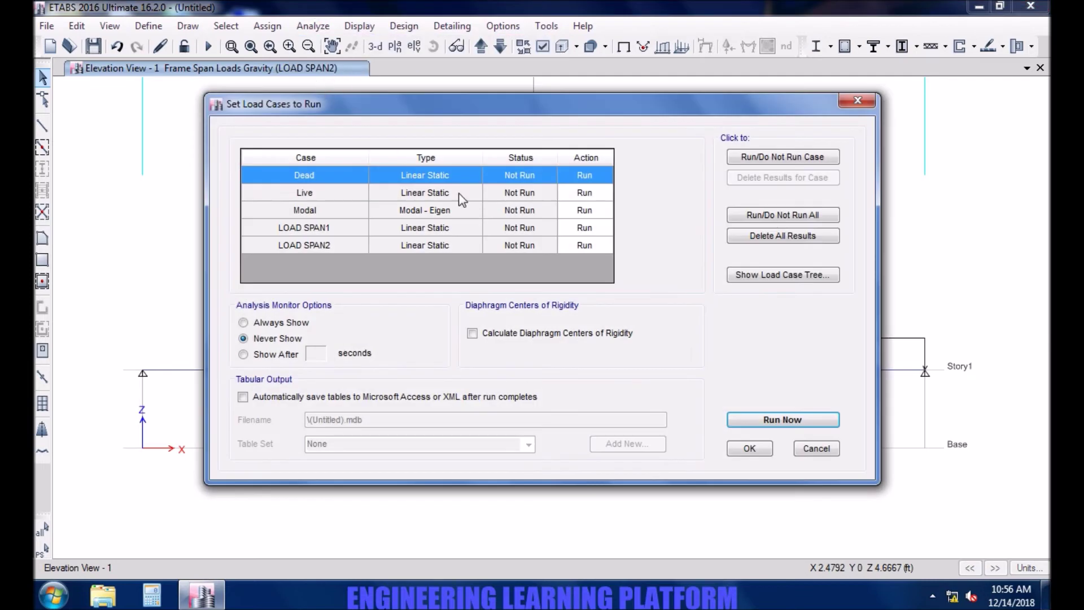
pyautogui.click(583, 210)
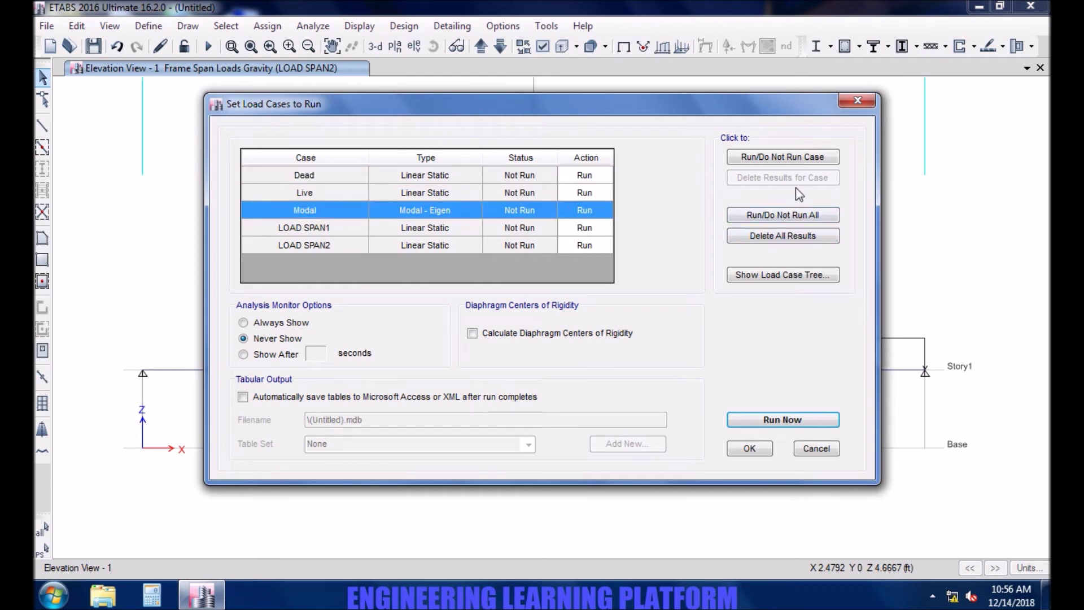
pyautogui.click(801, 163)
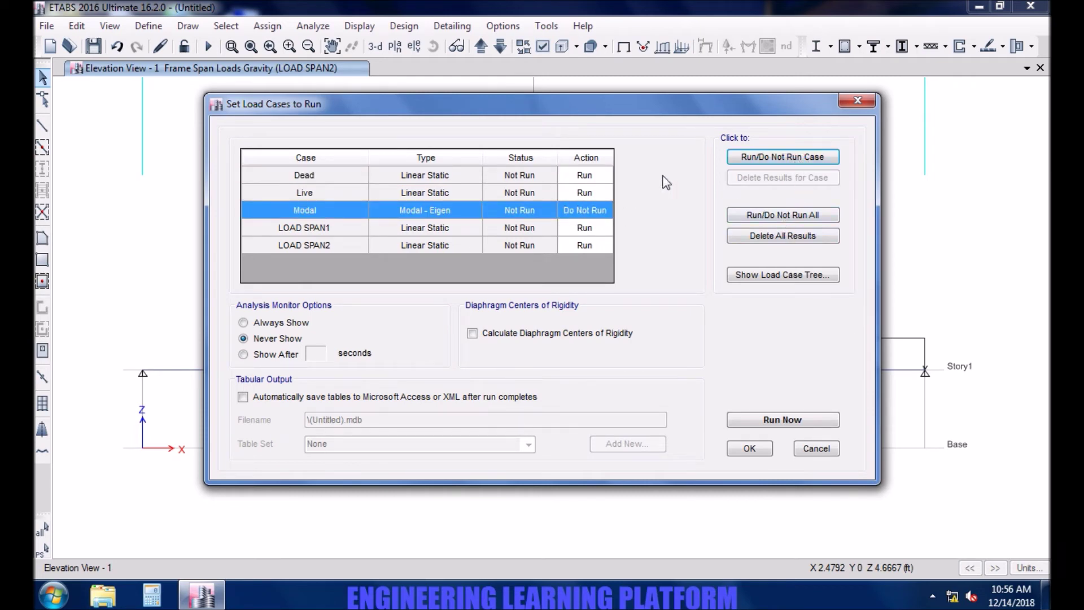
pyautogui.click(600, 194)
pyautogui.click(768, 160)
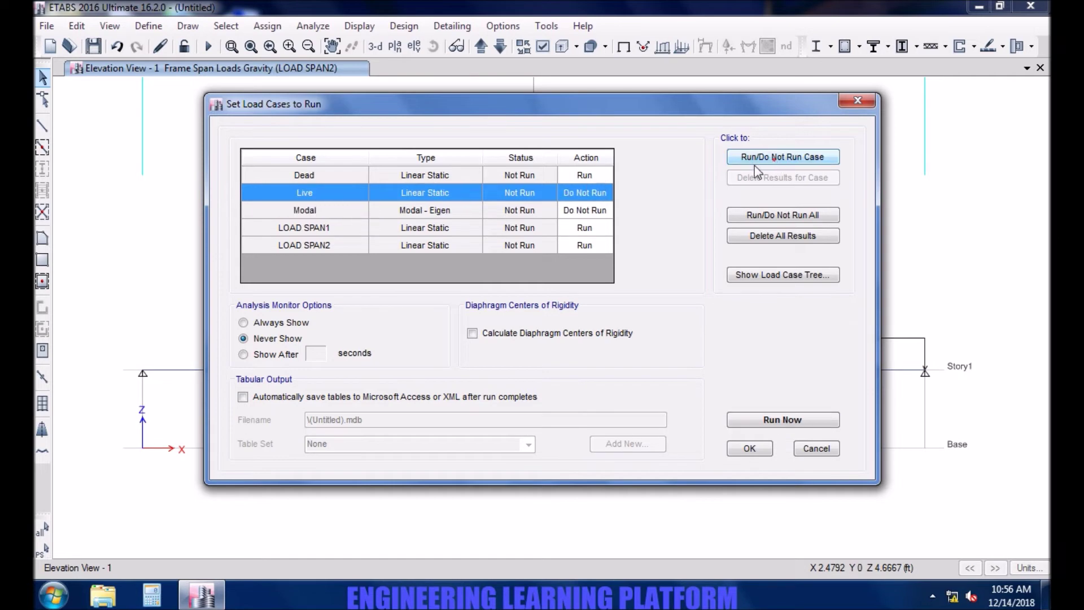
pyautogui.click(603, 171)
pyautogui.click(753, 163)
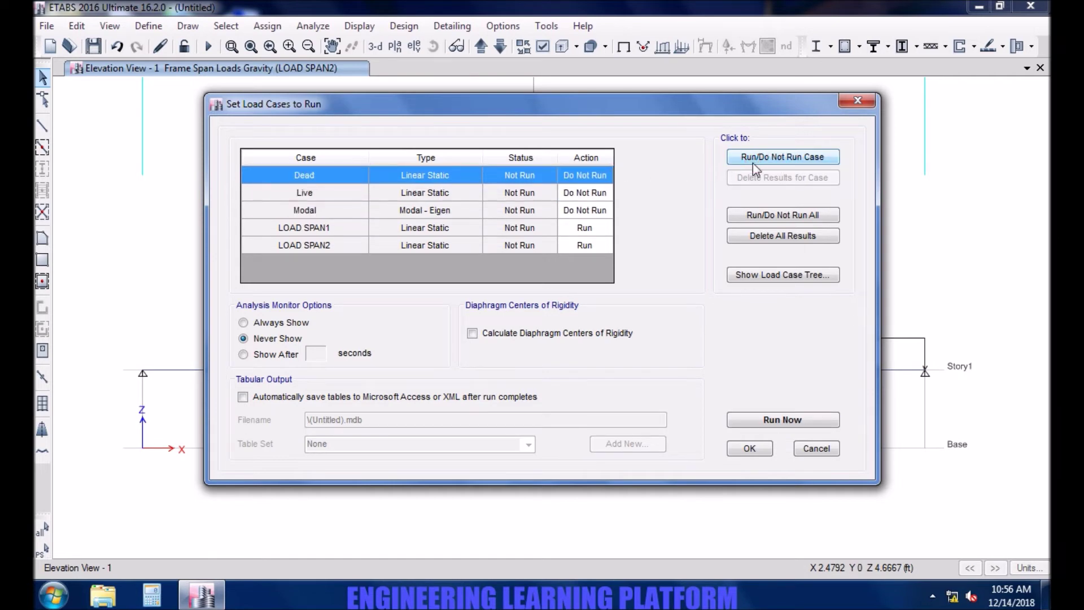
pyautogui.click(760, 452)
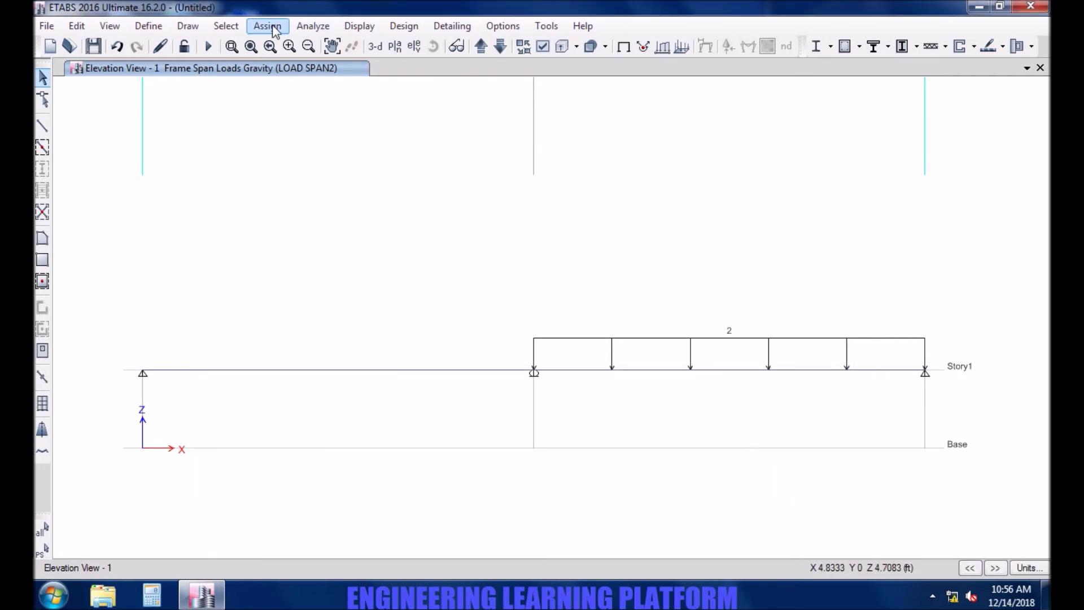
# - Add a new load combination named ENVELOP of type Envelope
pyautogui.click(146, 27)
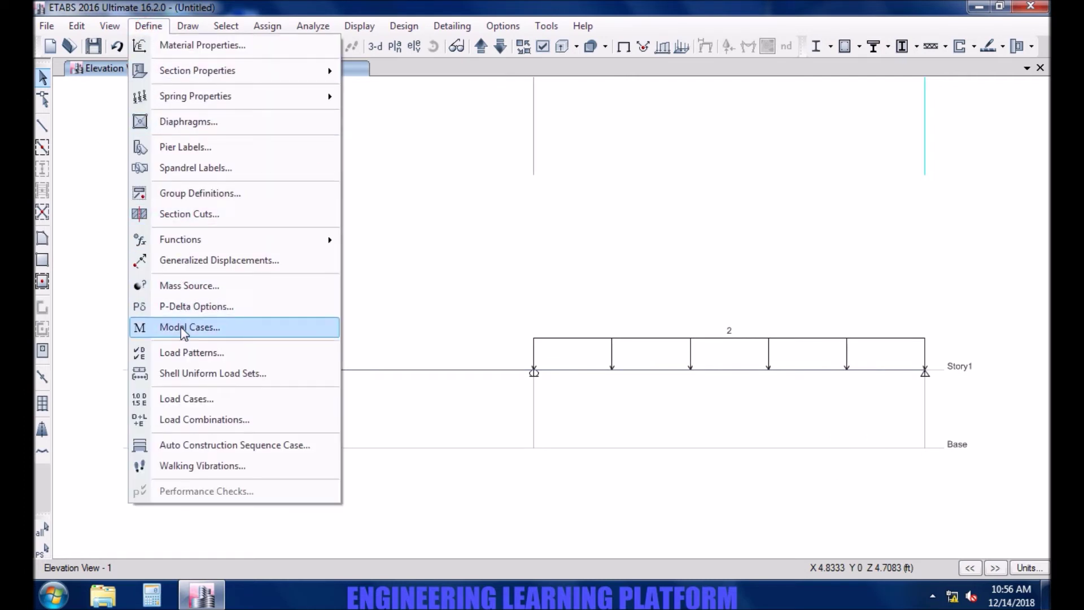
pyautogui.click(181, 419)
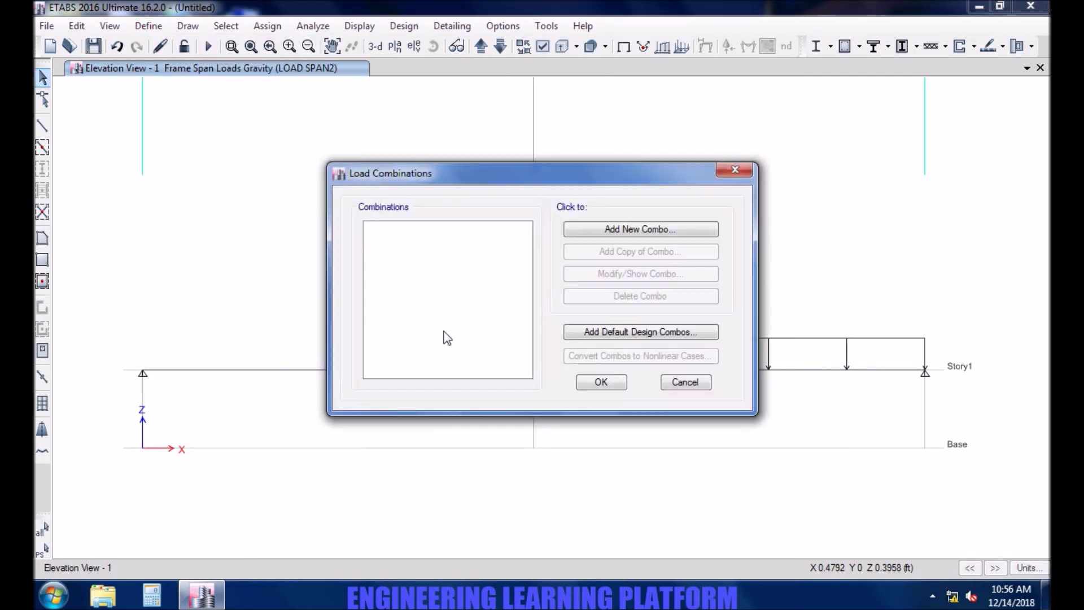
pyautogui.click(589, 232)
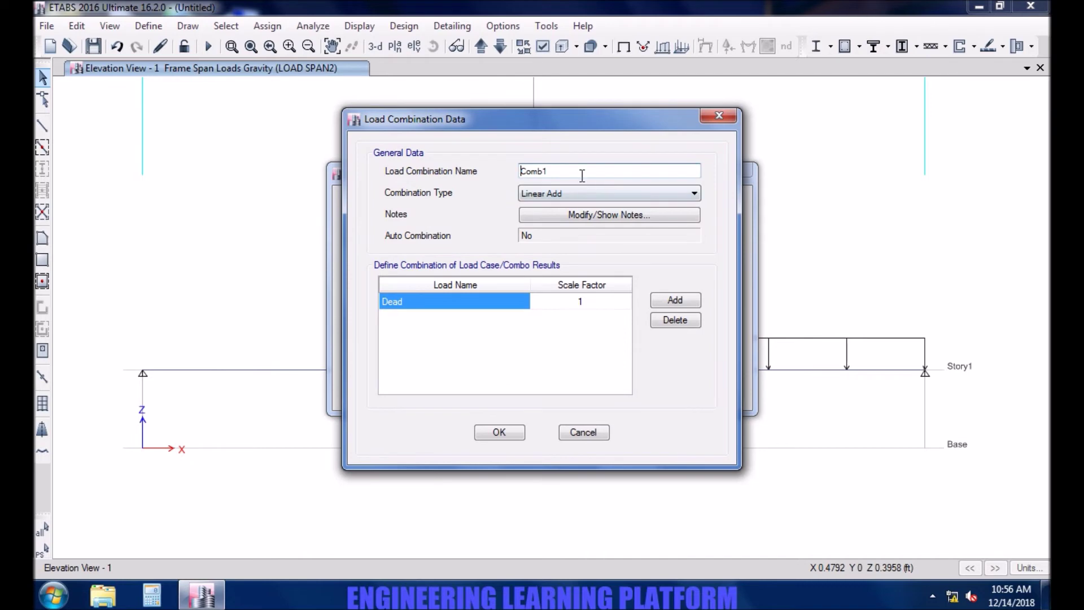
pyautogui.doubleClick(562, 171)
pyautogui.write('ENVELOP')
pyautogui.click(556, 197)
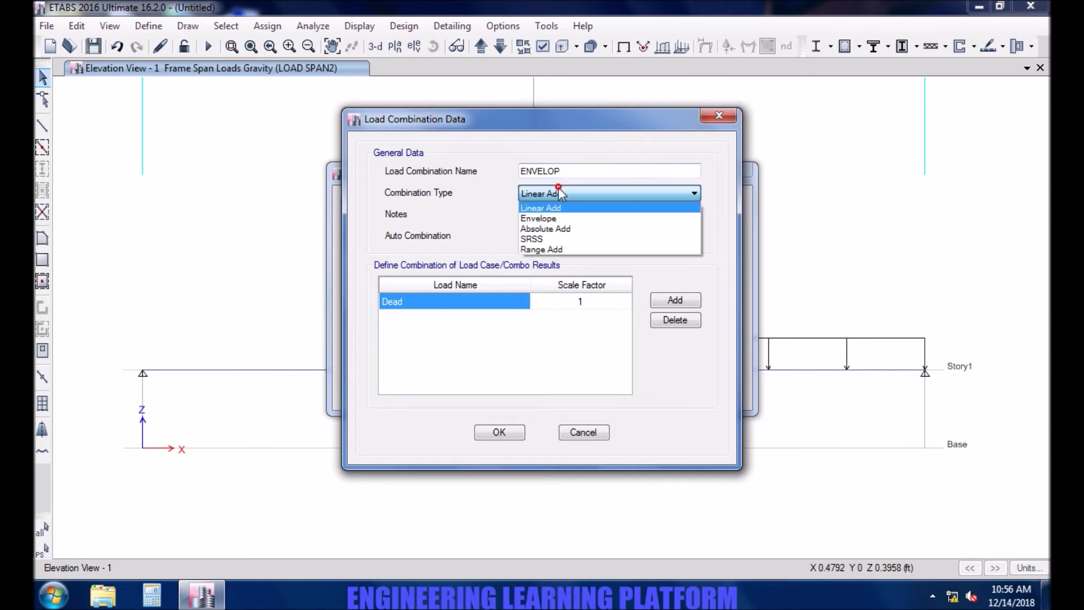
pyautogui.click(565, 224)
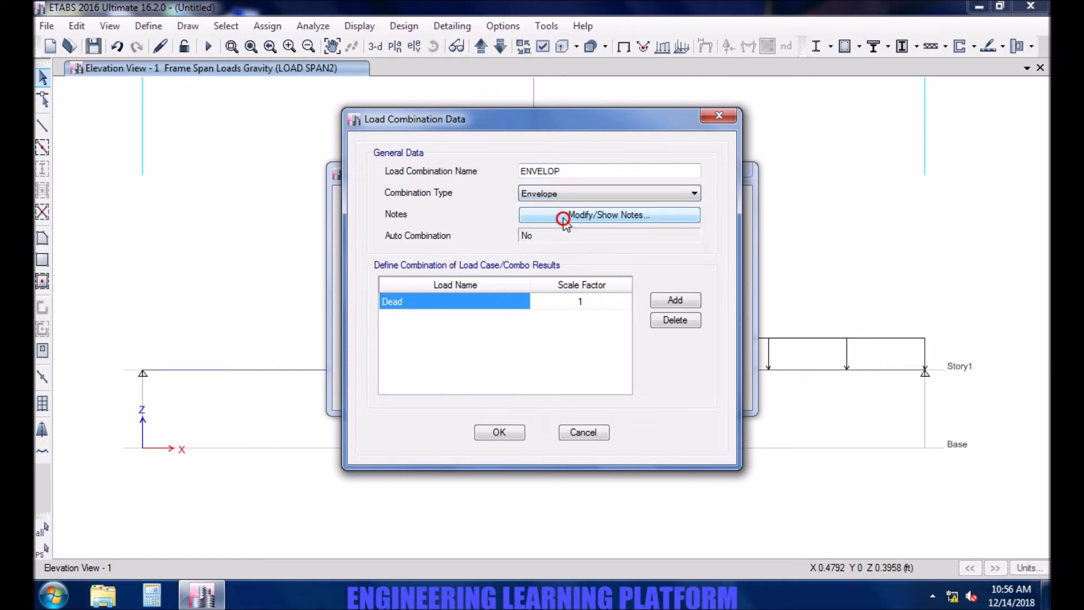
# - Include LOAD SPAN1 and LOAD SPAN2 in ENVELOP, each at scale factor 1
pyautogui.click(501, 303)
pyautogui.click(500, 302)
pyautogui.click(499, 346)
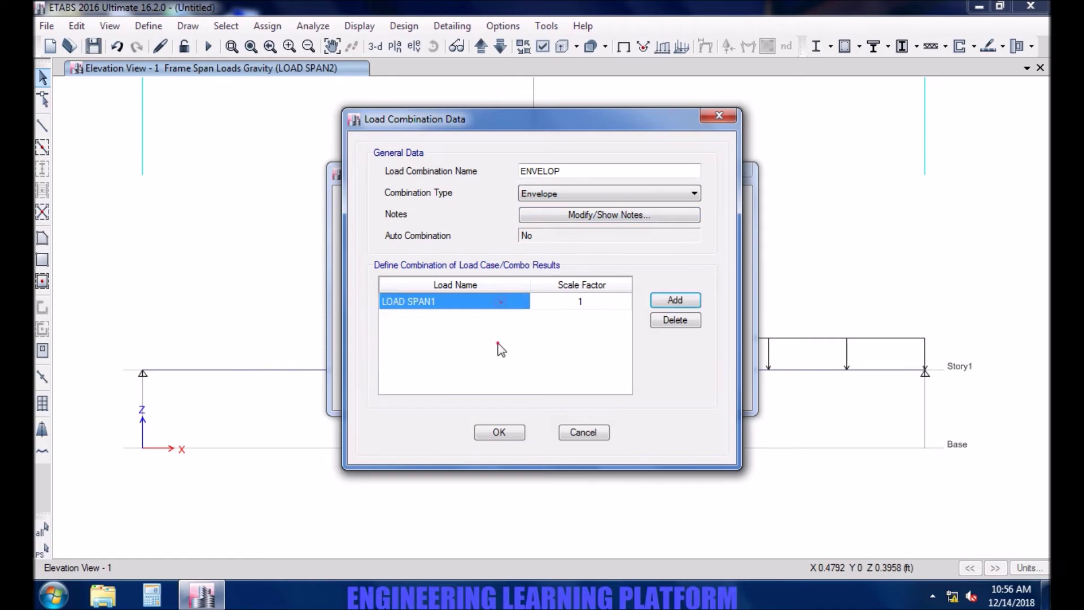
pyautogui.click(672, 305)
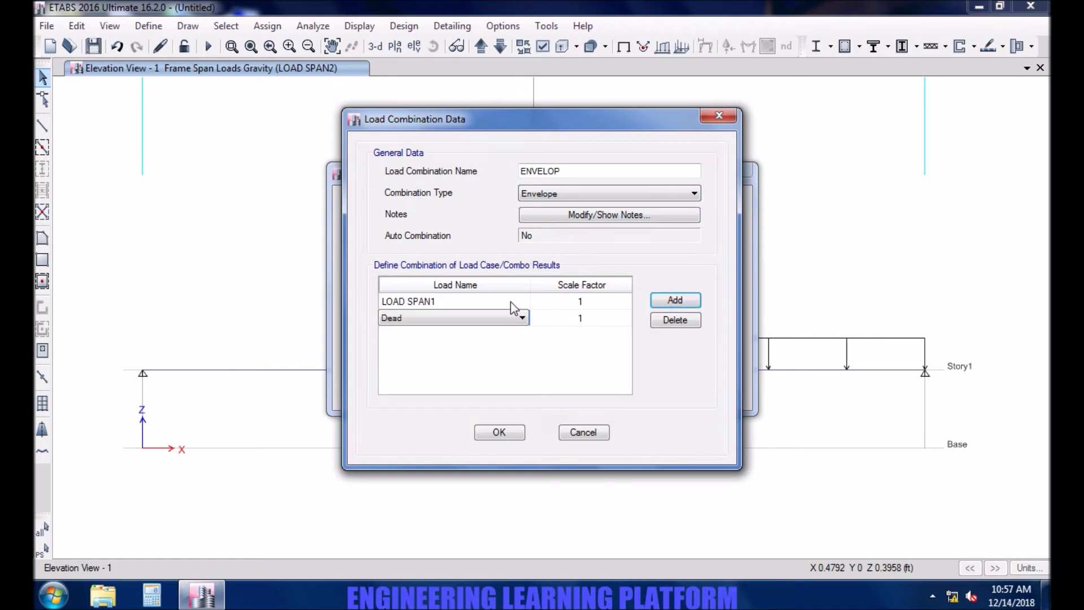
pyautogui.click(509, 328)
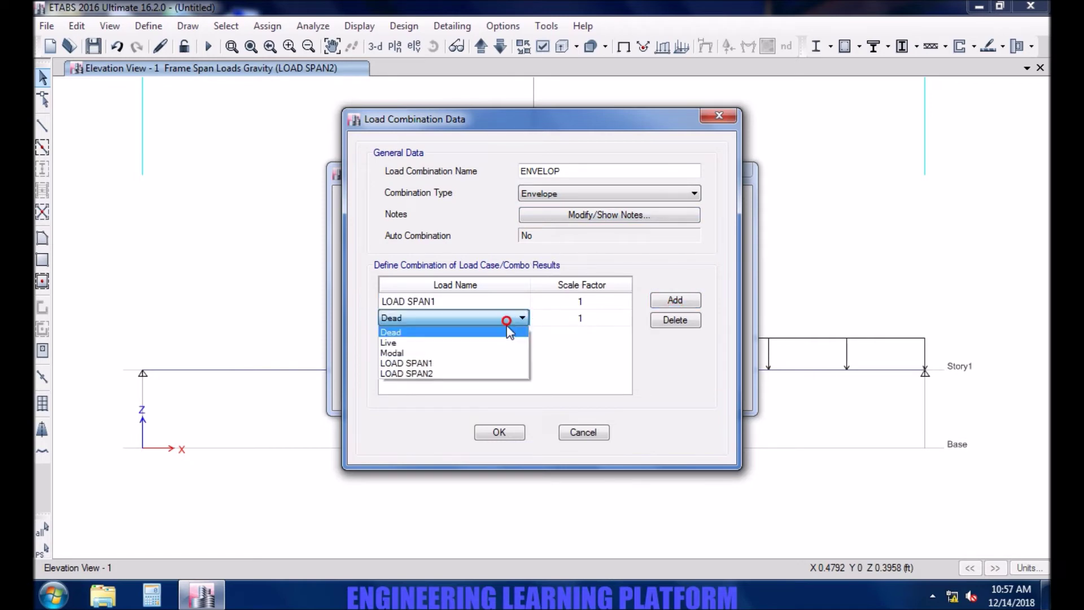
pyautogui.click(508, 373)
pyautogui.click(499, 433)
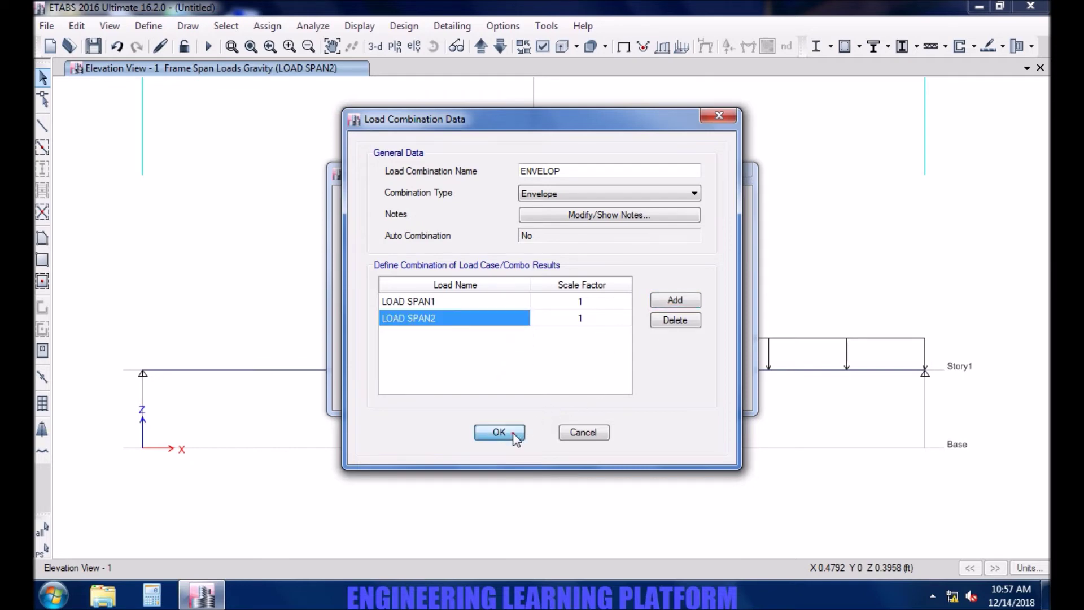
pyautogui.click(587, 384)
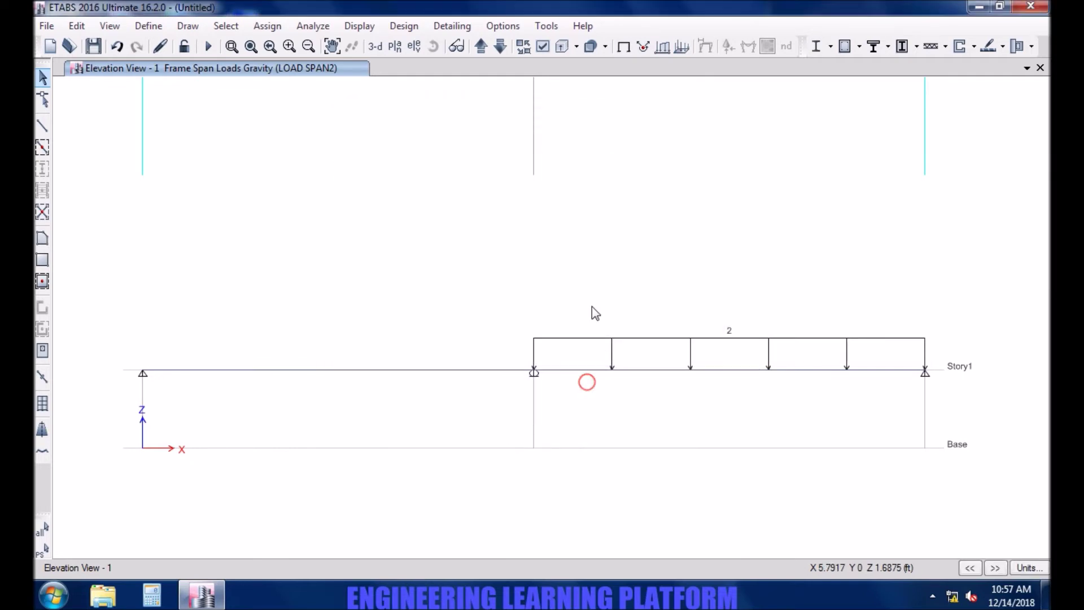
# - Run the analysis and save the model under the name ENVEOPL DIAGRAM
pyautogui.click(204, 47)
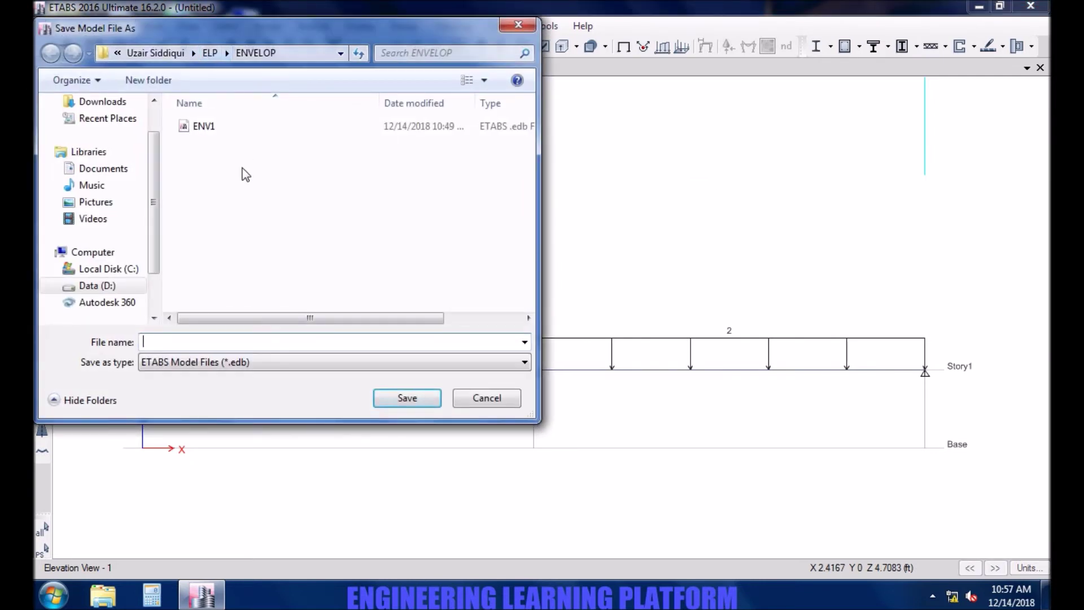
pyautogui.write('ENVEOPL DIAG')
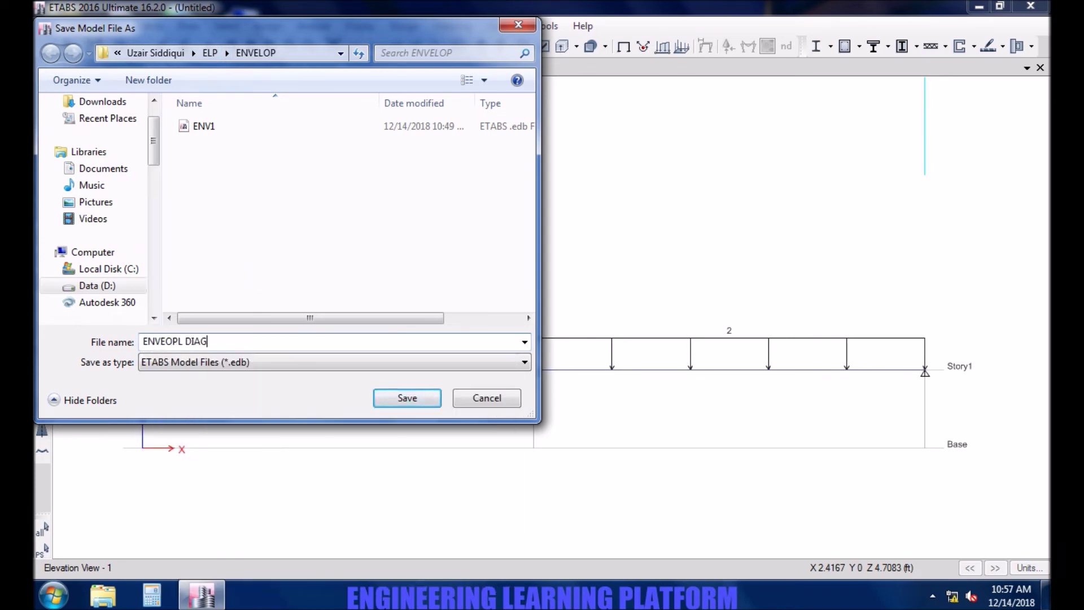
pyautogui.write('RAM')
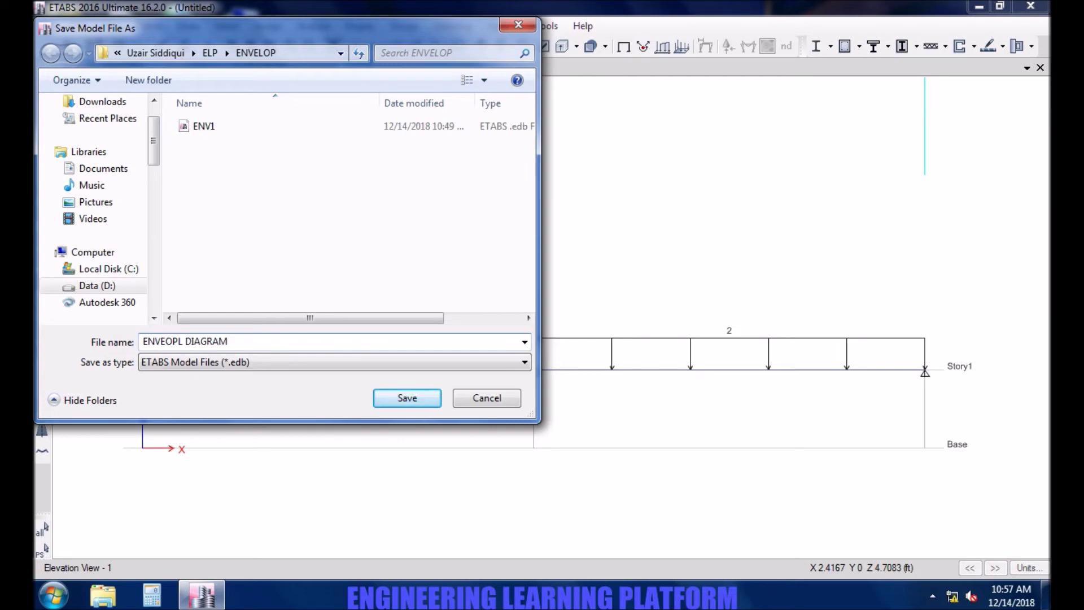
pyautogui.click(431, 399)
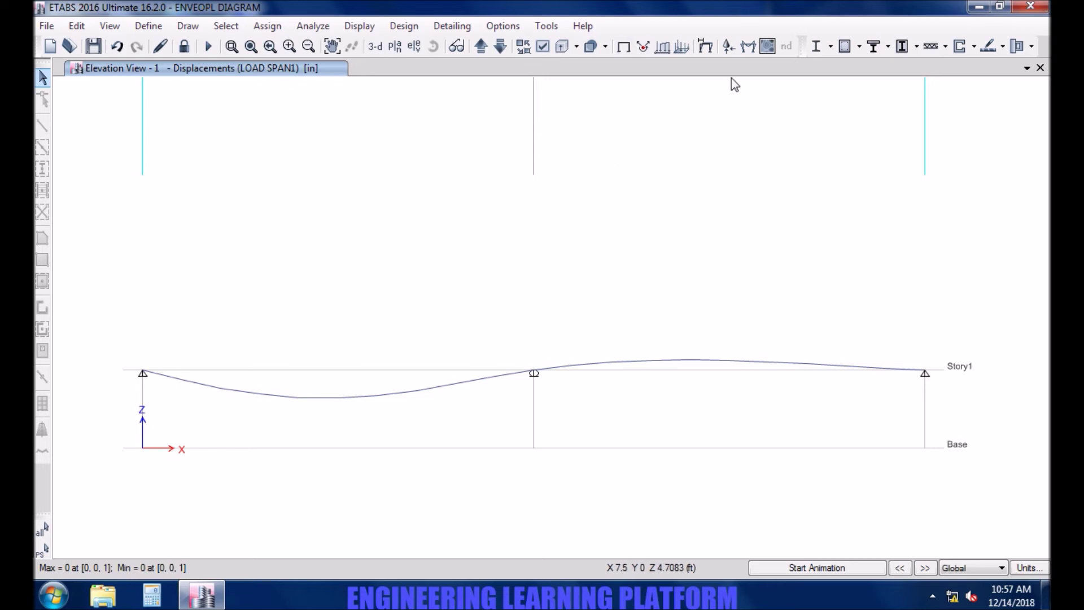
# - Display the beam's deformed shape for LOAD SPAN1
pyautogui.click(707, 49)
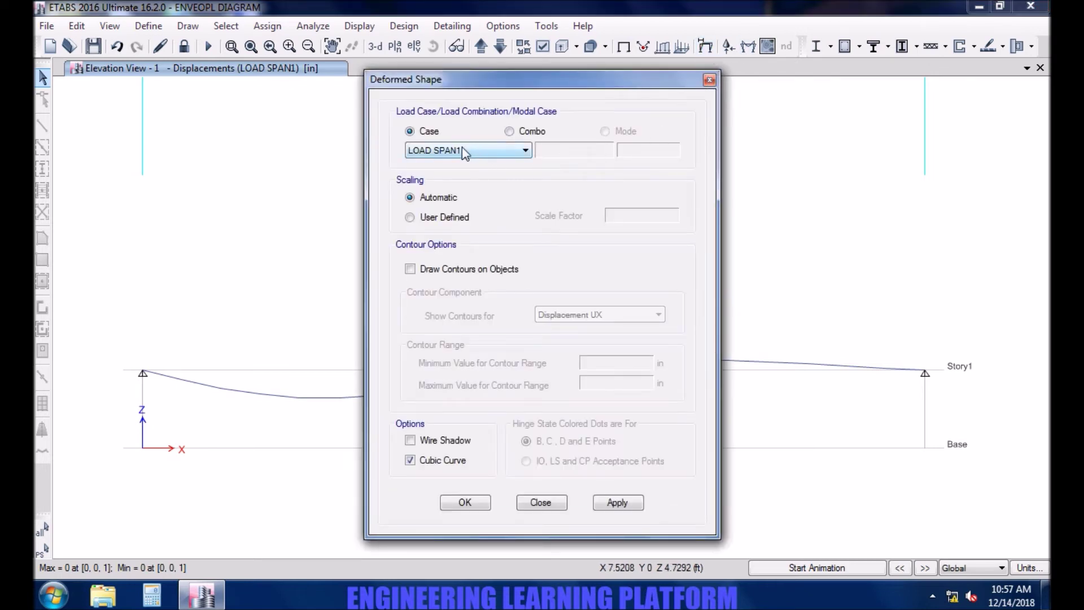
pyautogui.click(616, 508)
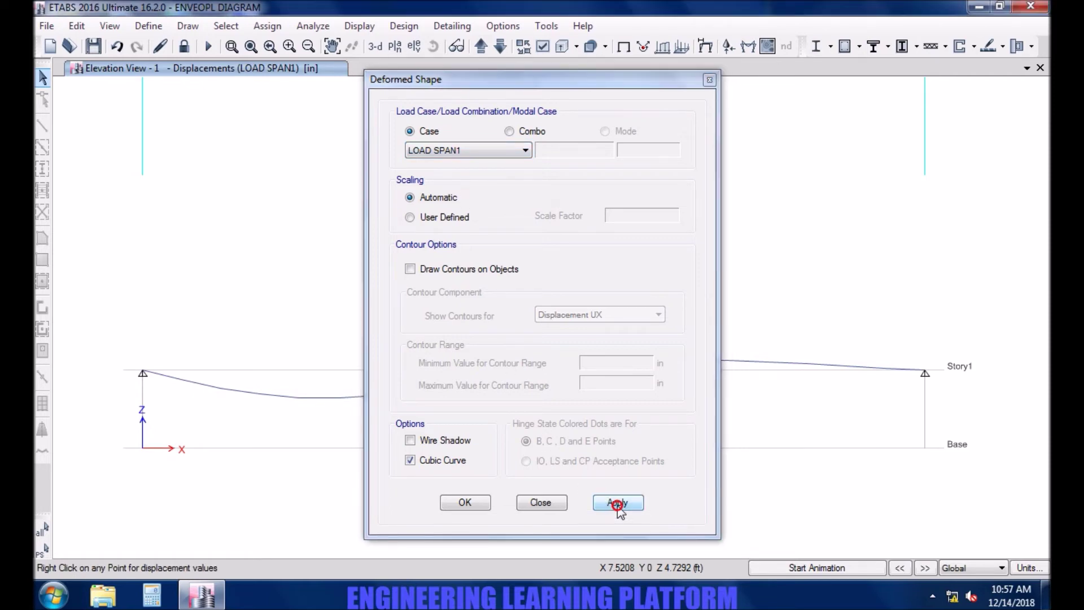
pyautogui.moveTo(594, 73); pyautogui.dragTo(629, 427)
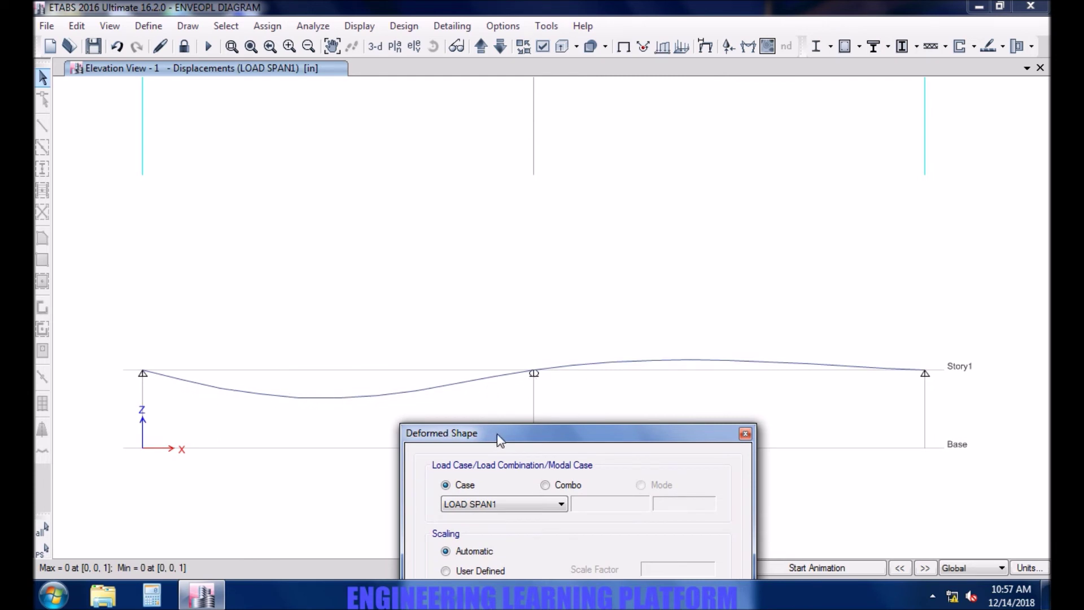
pyautogui.moveTo(497, 433); pyautogui.dragTo(508, 152)
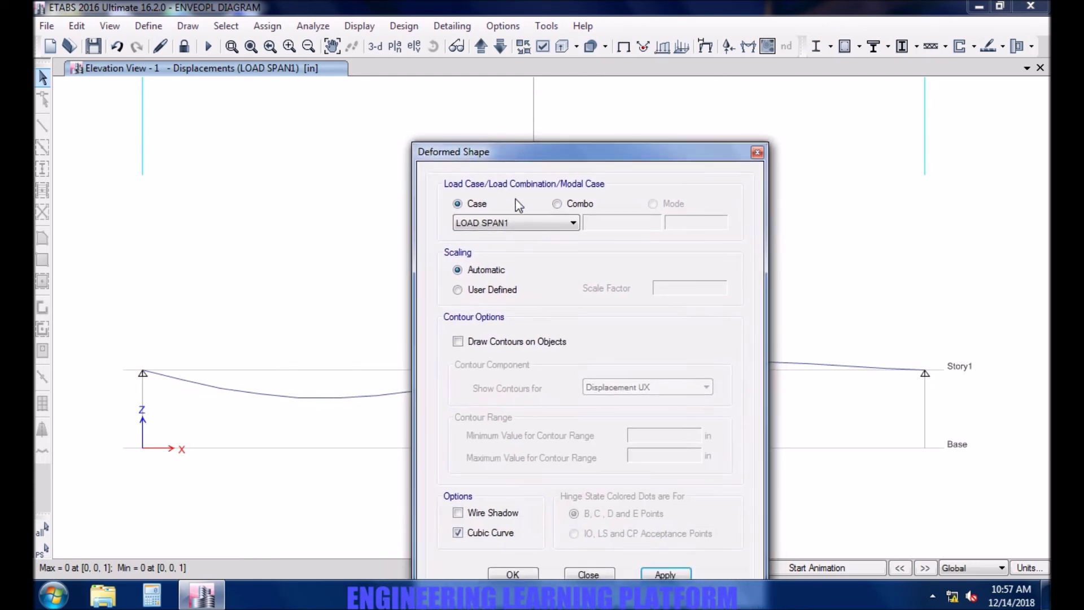
# - Switch the deformed shape to LOAD SPAN2, then bring up the member force diagram settings
pyautogui.click(535, 221)
pyautogui.click(530, 247)
pyautogui.moveTo(587, 157); pyautogui.dragTo(583, 110)
pyautogui.click(661, 529)
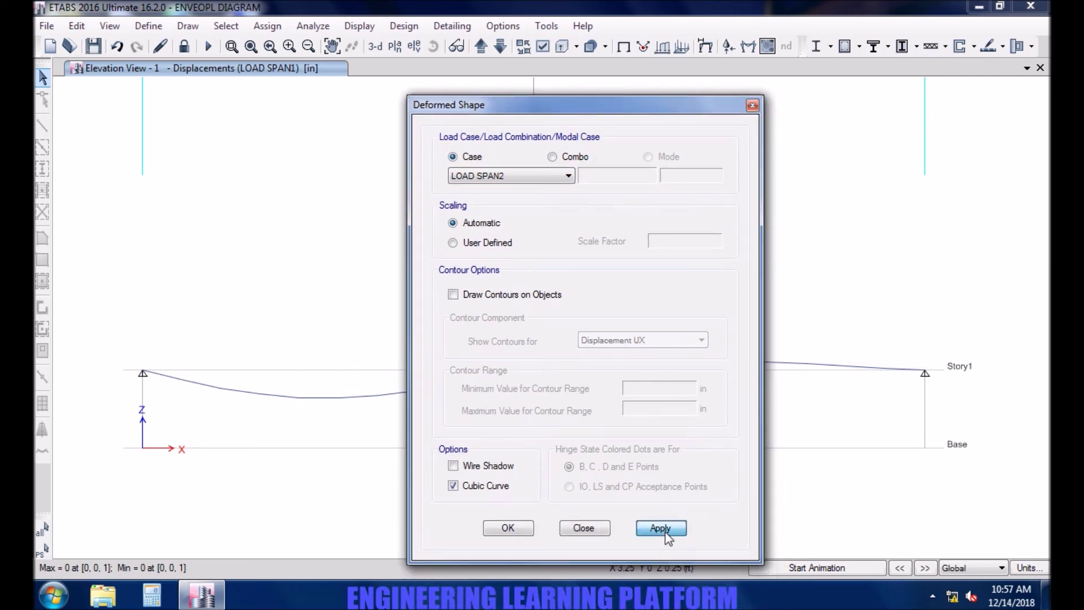
pyautogui.moveTo(648, 108); pyautogui.dragTo(679, 516)
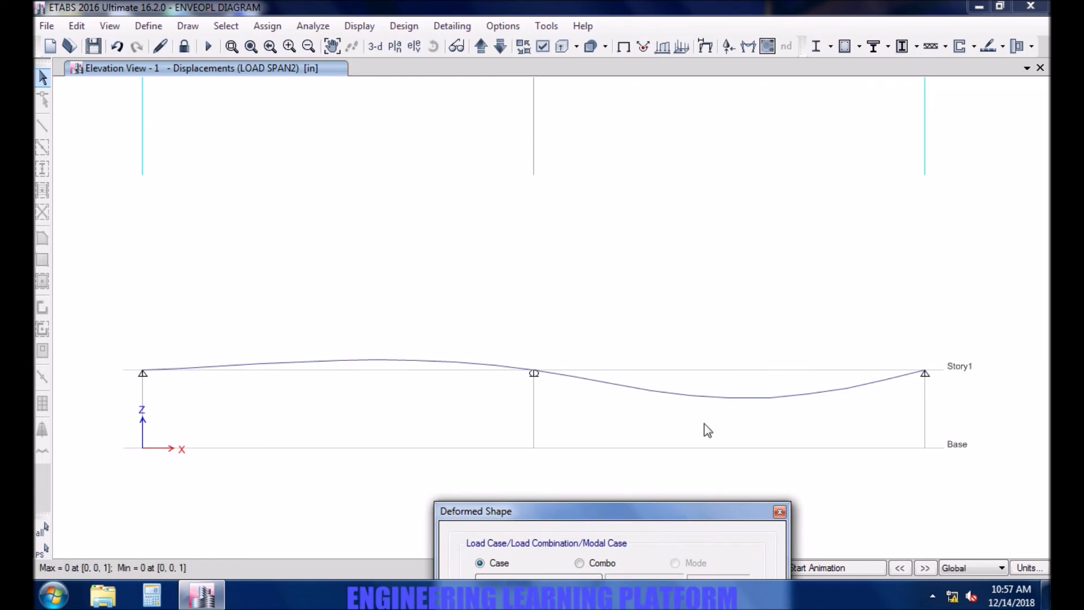
pyautogui.moveTo(734, 513); pyautogui.dragTo(680, 23)
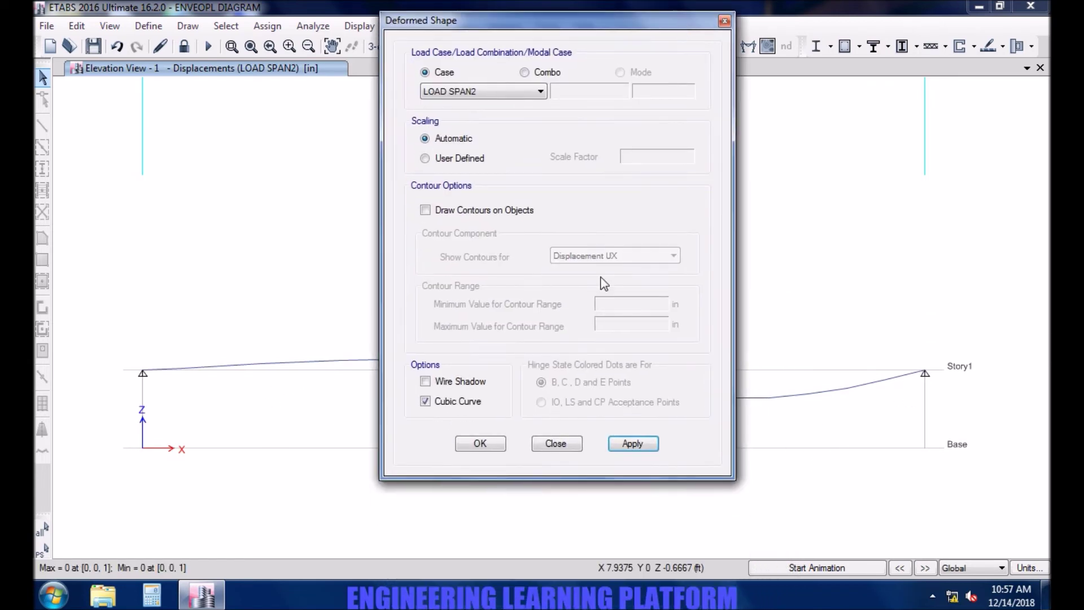
pyautogui.click(499, 444)
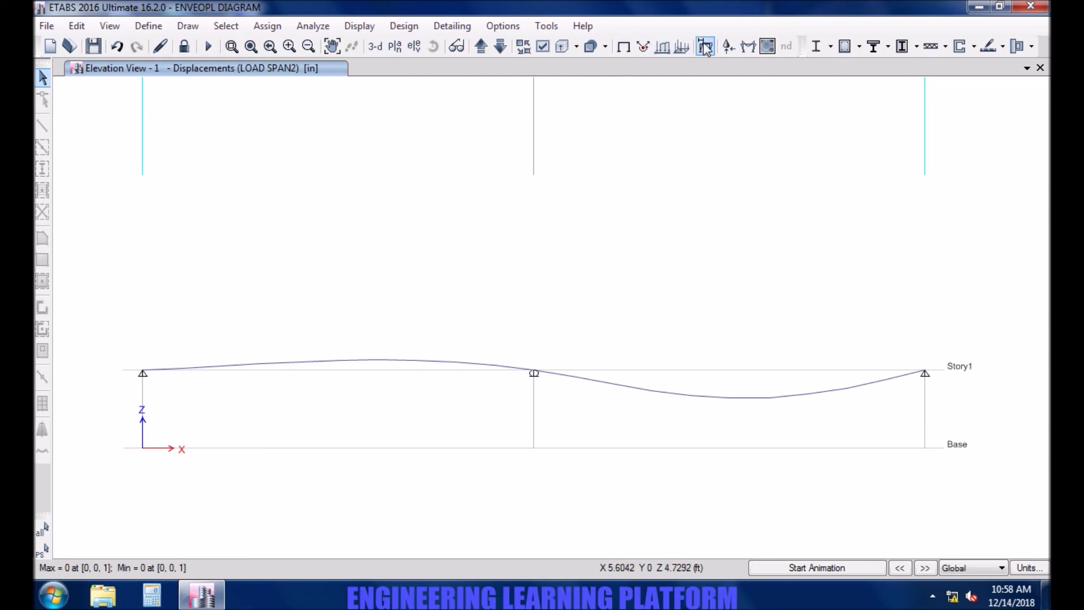
pyautogui.click(743, 50)
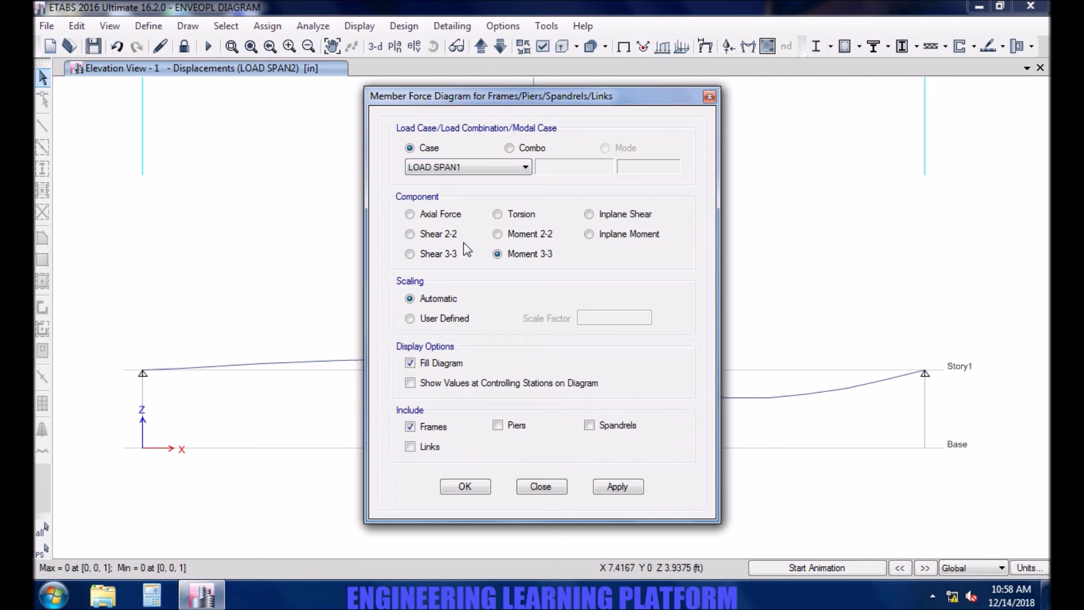
# - Plot LOAD SPAN1 Moment 3-3 and read beam B1 at 5 ft: 5.530 kip, -2.6483 kip-ft
pyautogui.click(617, 489)
pyautogui.click(466, 487)
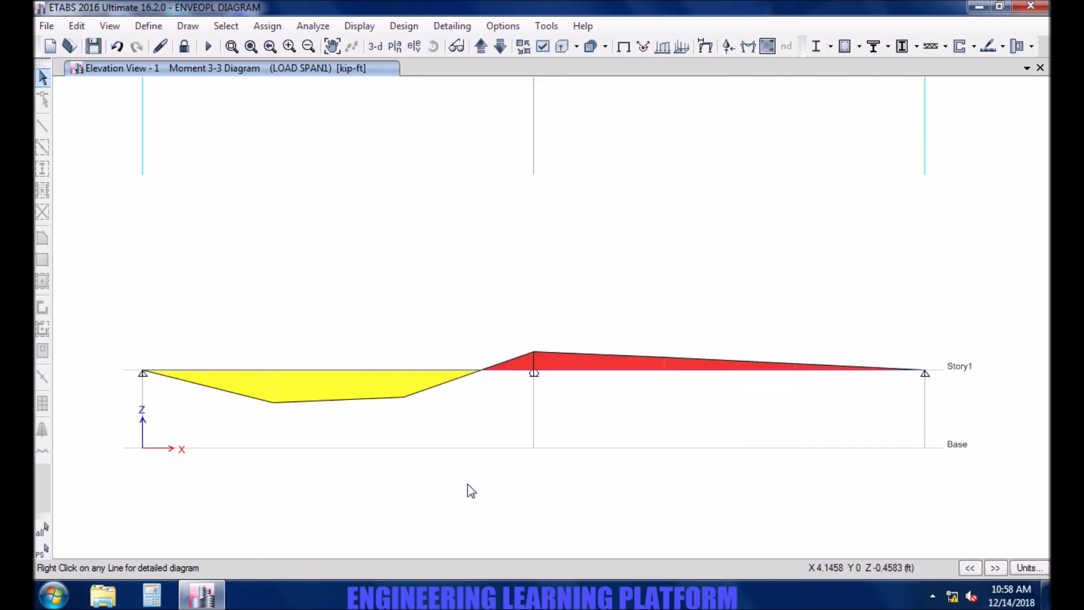
pyautogui.click(400, 371)
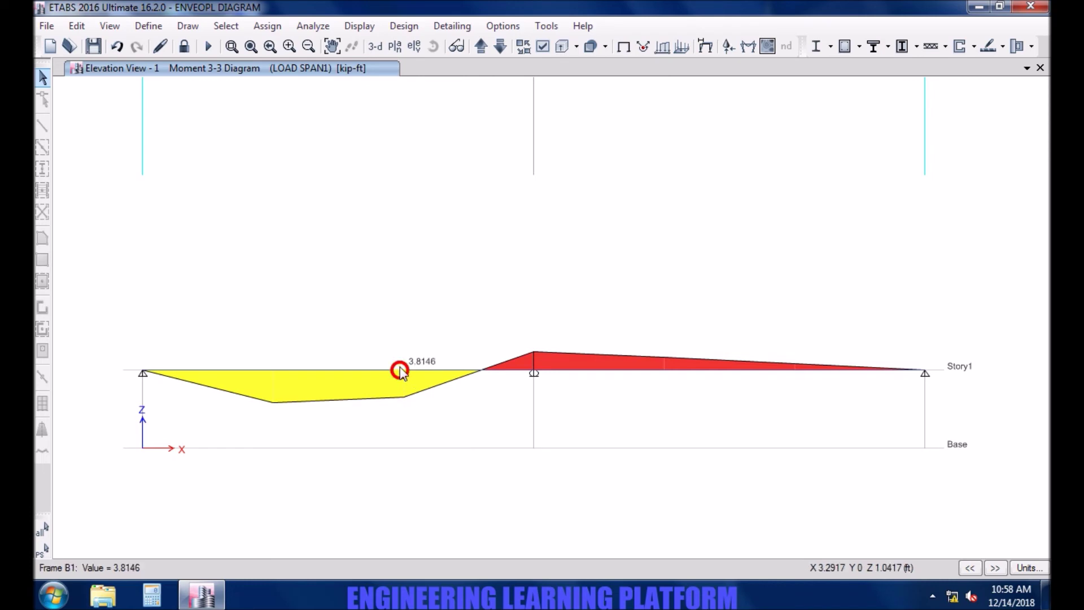
pyautogui.rightClick(400, 367)
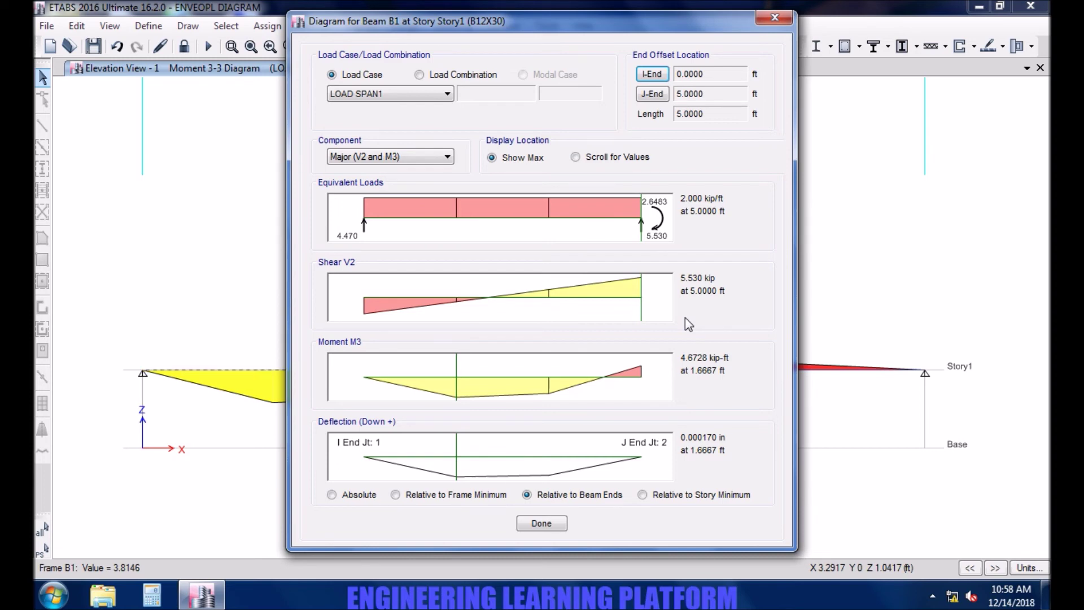
pyautogui.moveTo(464, 408); pyautogui.dragTo(698, 409)
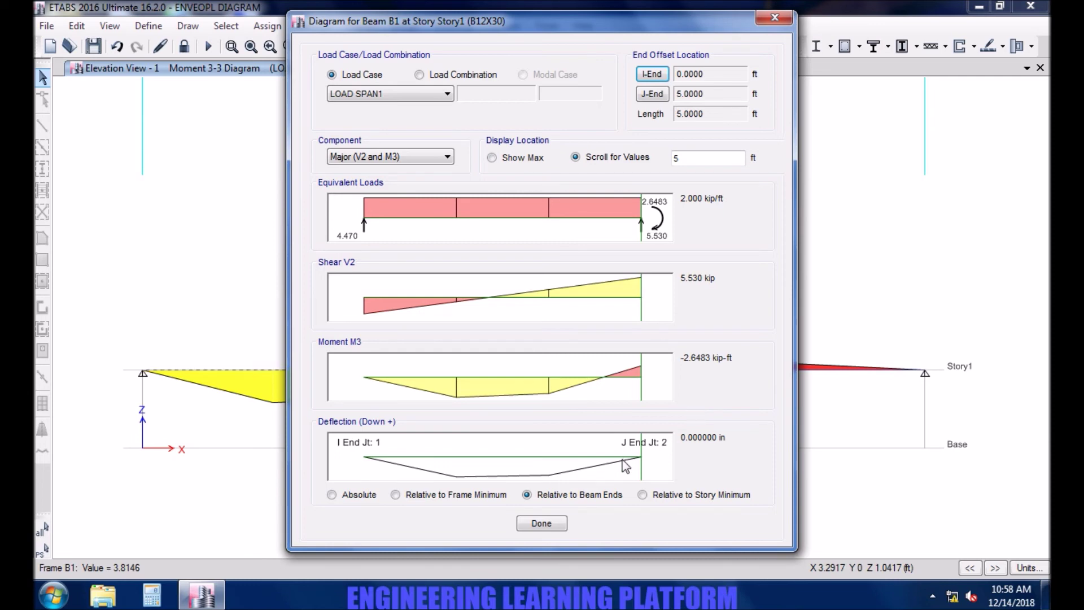
# - Close beam B1's detail view, check beam B2's moment, and dismiss the deformed shape settings unchanged
pyautogui.click(541, 523)
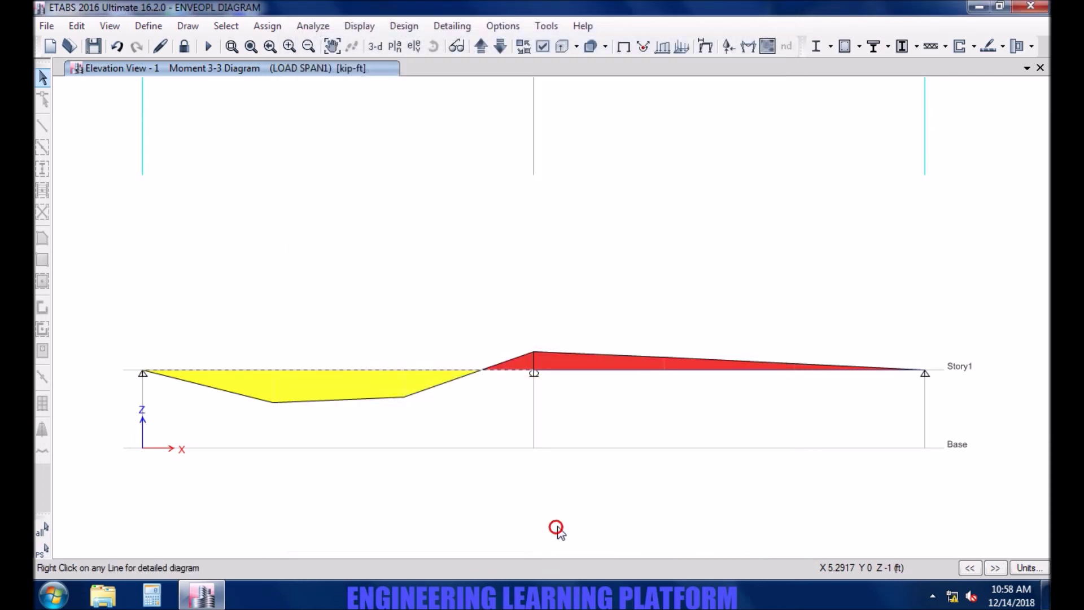
pyautogui.click(628, 371)
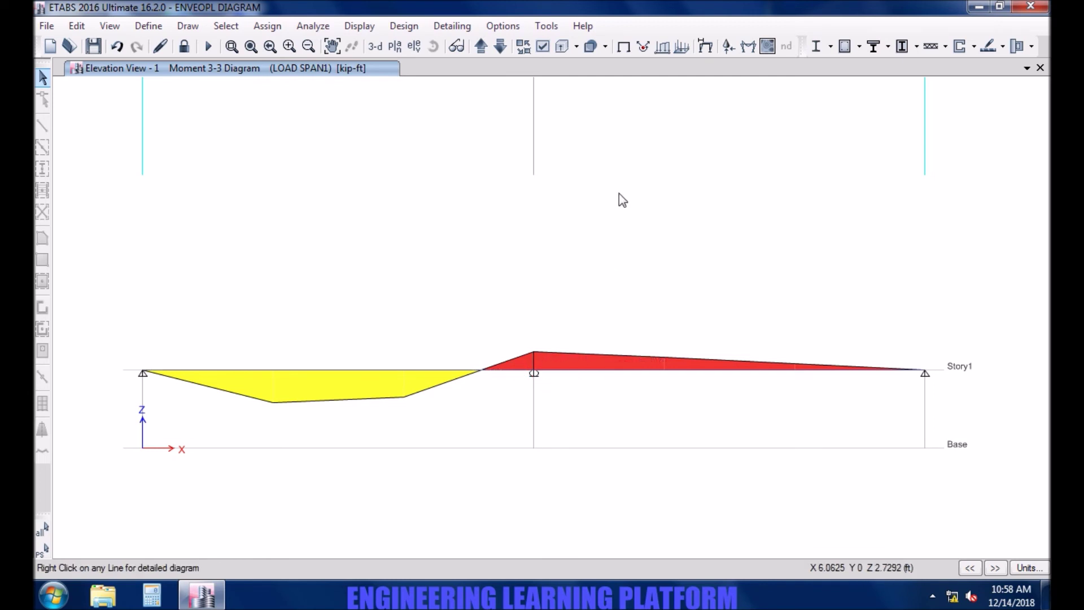
pyautogui.click(705, 46)
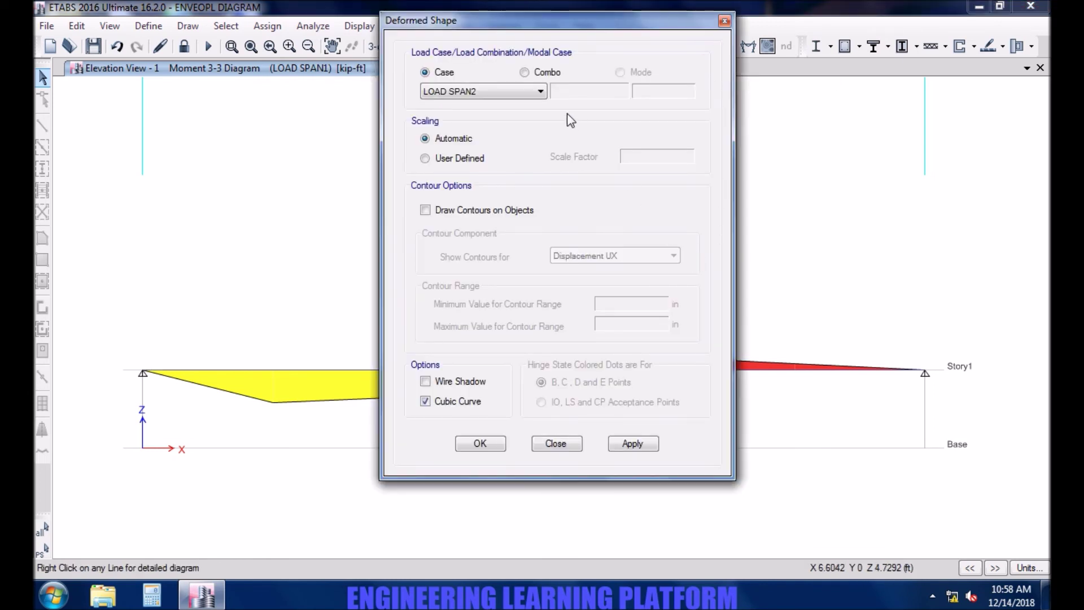
pyautogui.click(539, 91)
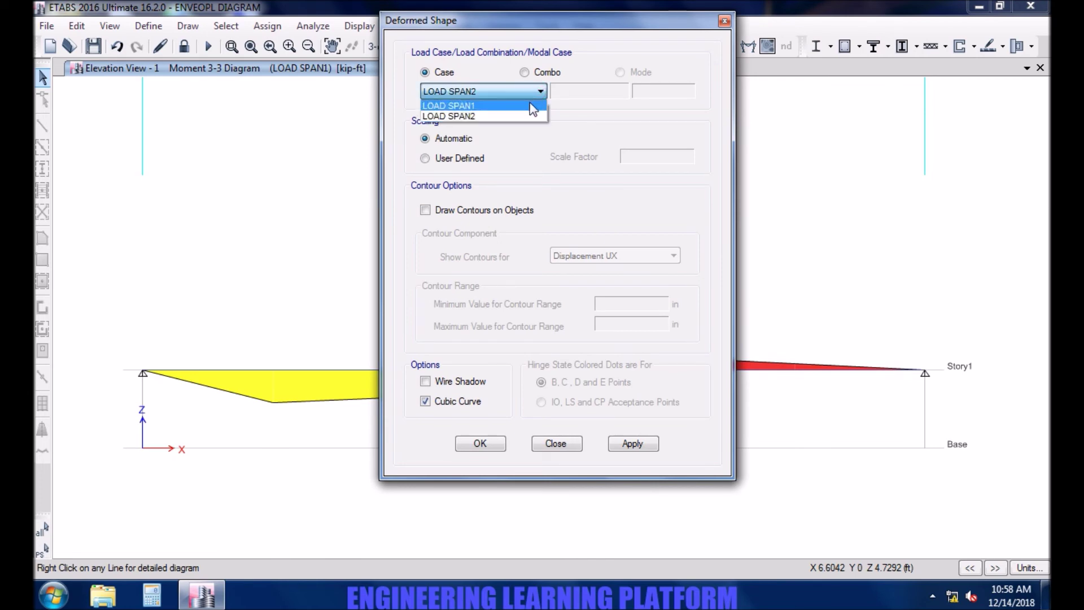
pyautogui.click(725, 21)
pyautogui.click(722, 22)
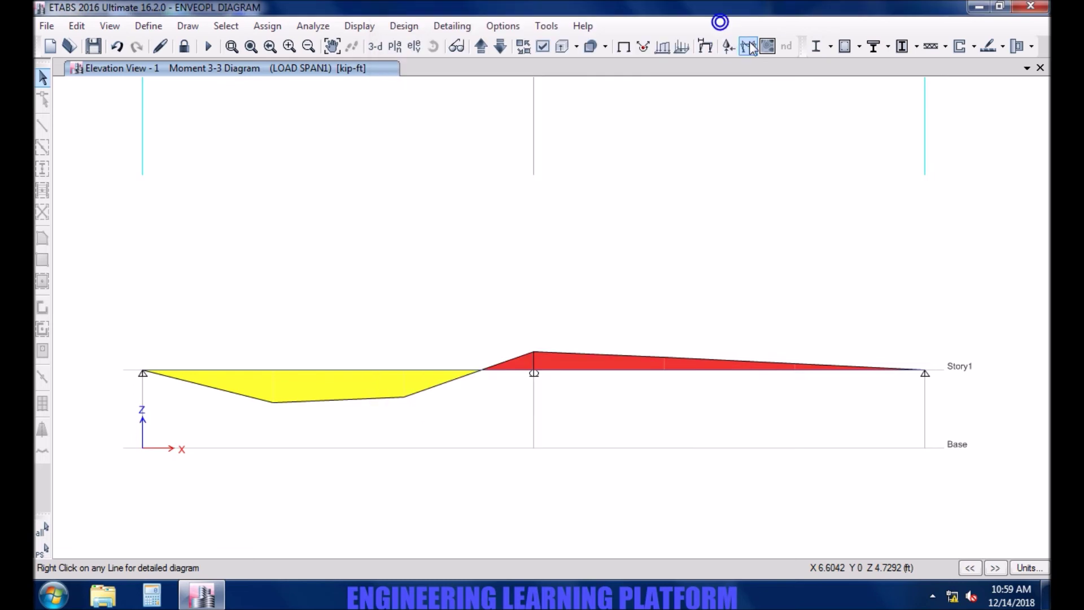
# - Plot Moment 3-3 for LOAD SPAN2 and read beam B2's -2.6483 kip-ft moment at its start
pyautogui.click(749, 46)
pyautogui.click(513, 168)
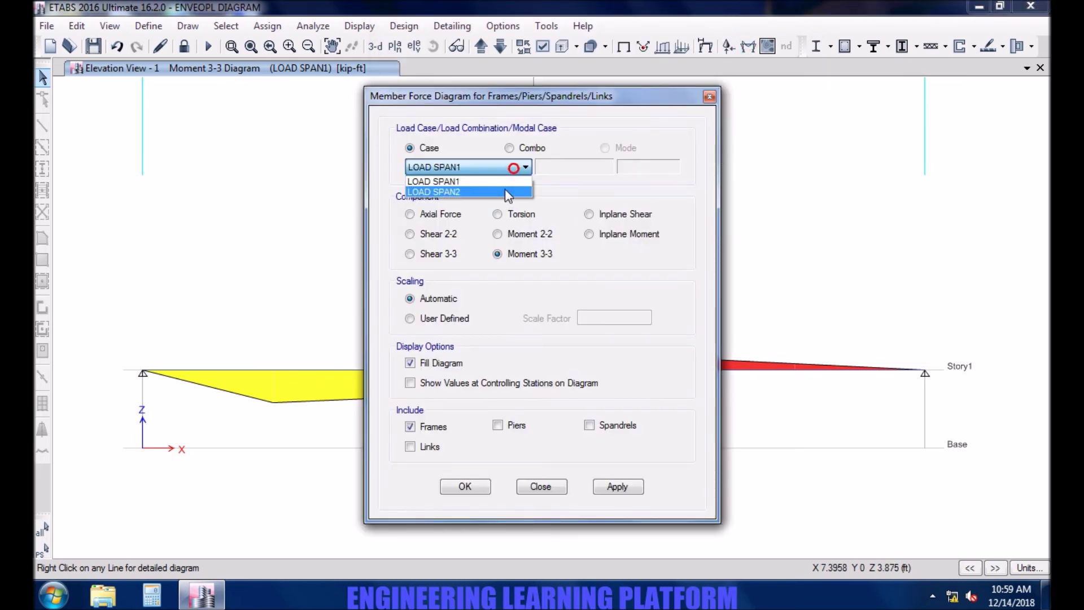
pyautogui.click(504, 191)
pyautogui.click(612, 486)
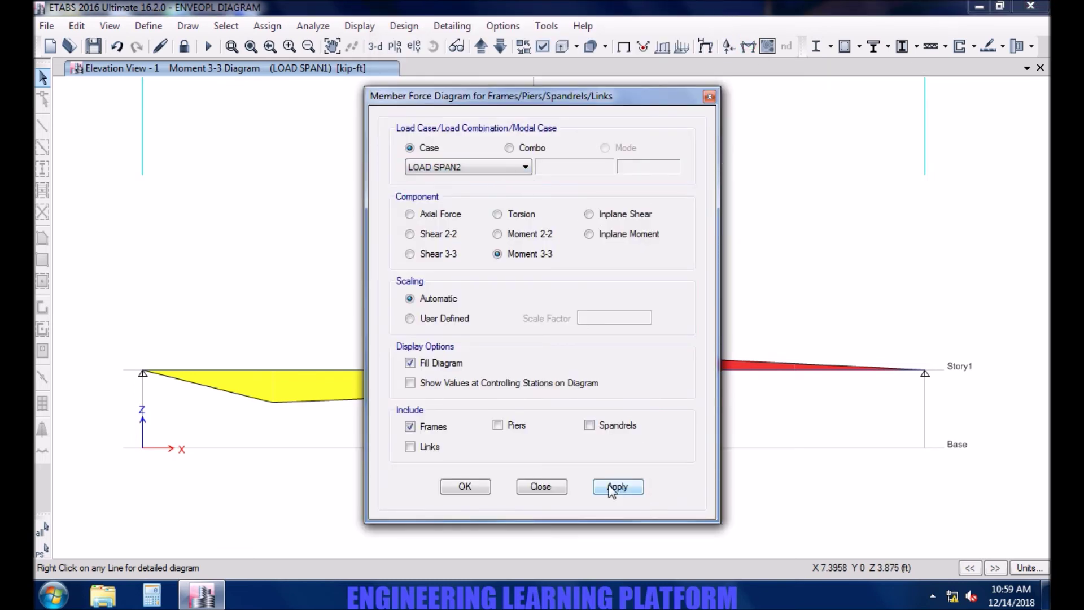
pyautogui.click(485, 487)
pyautogui.rightClick(614, 370)
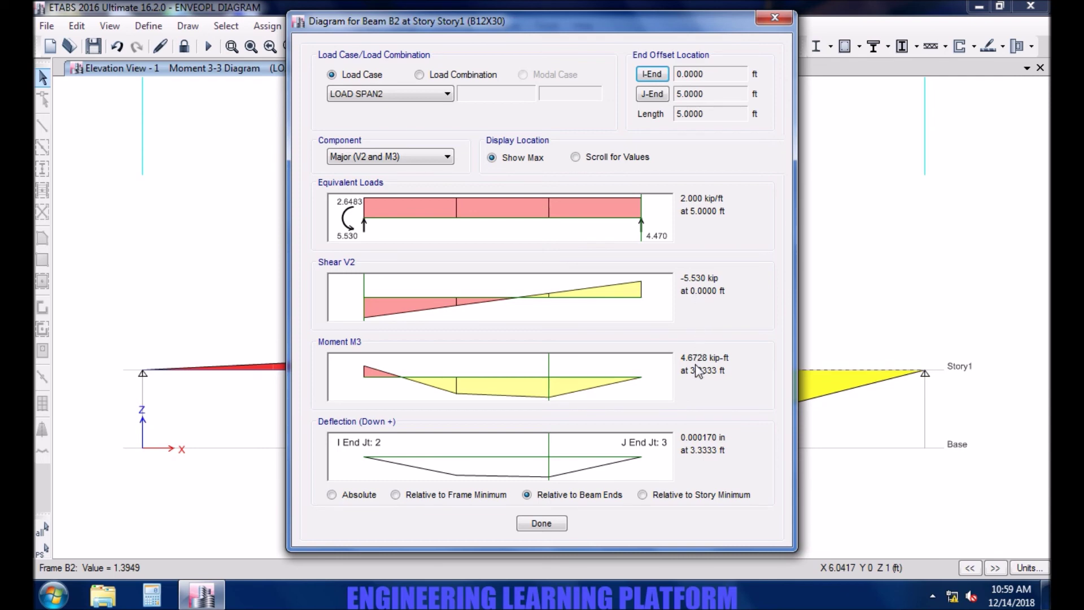
pyautogui.click(551, 375)
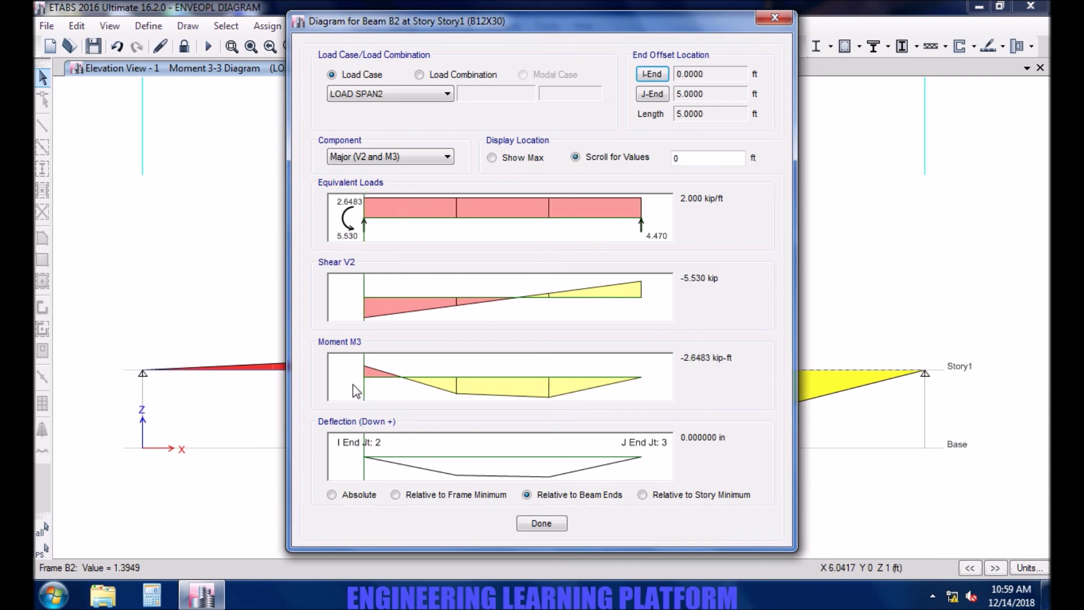
pyautogui.click(531, 524)
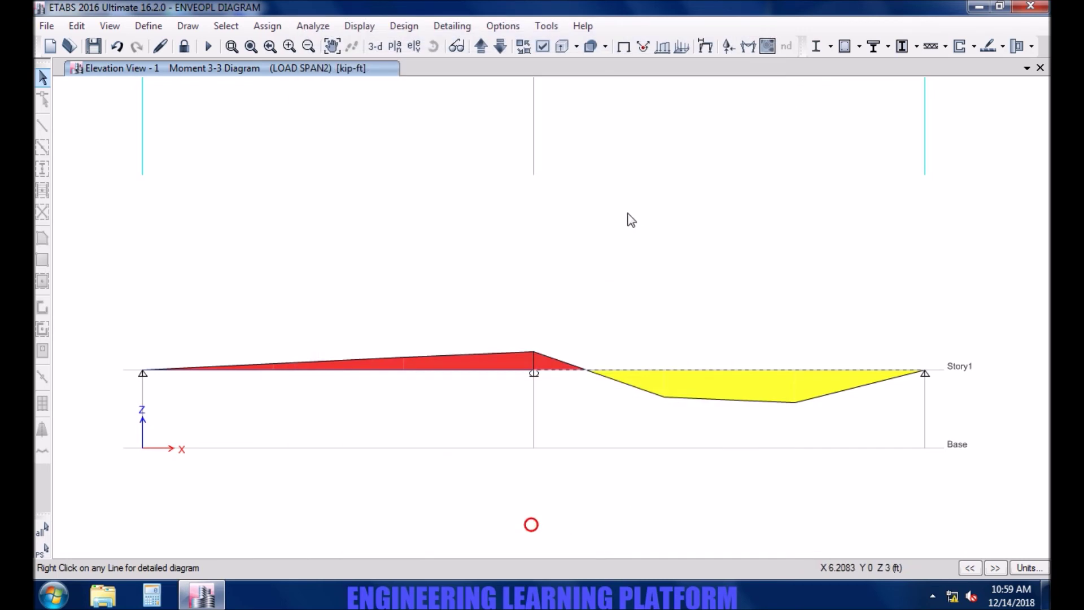
# - Plot the ENVELOP combination's max/min Moment 3-3 diagram and open beam B1's detailed view
pyautogui.click(747, 46)
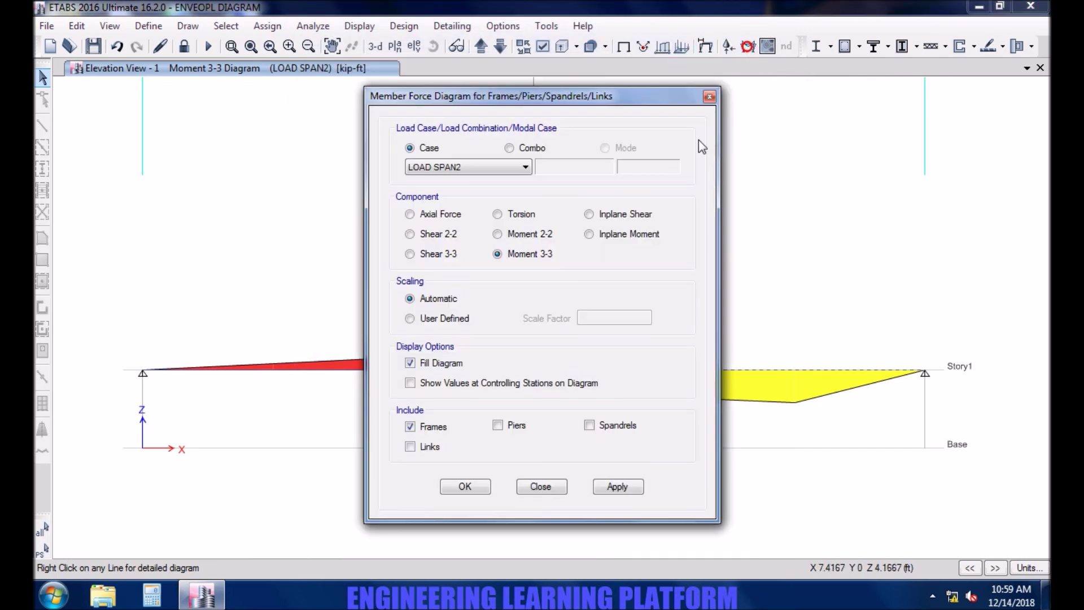
pyautogui.click(533, 149)
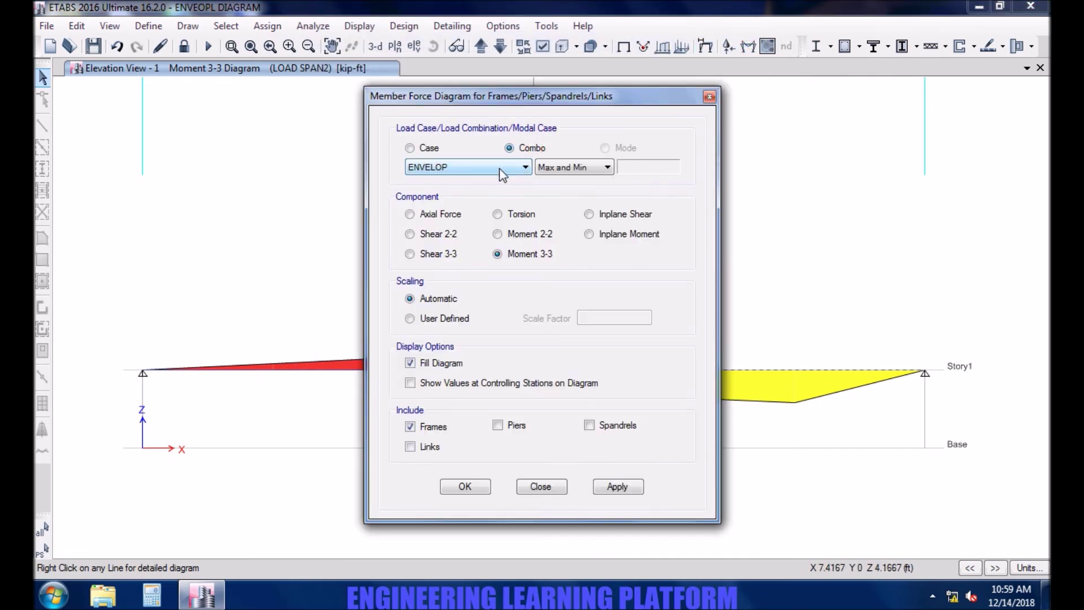
pyautogui.click(615, 488)
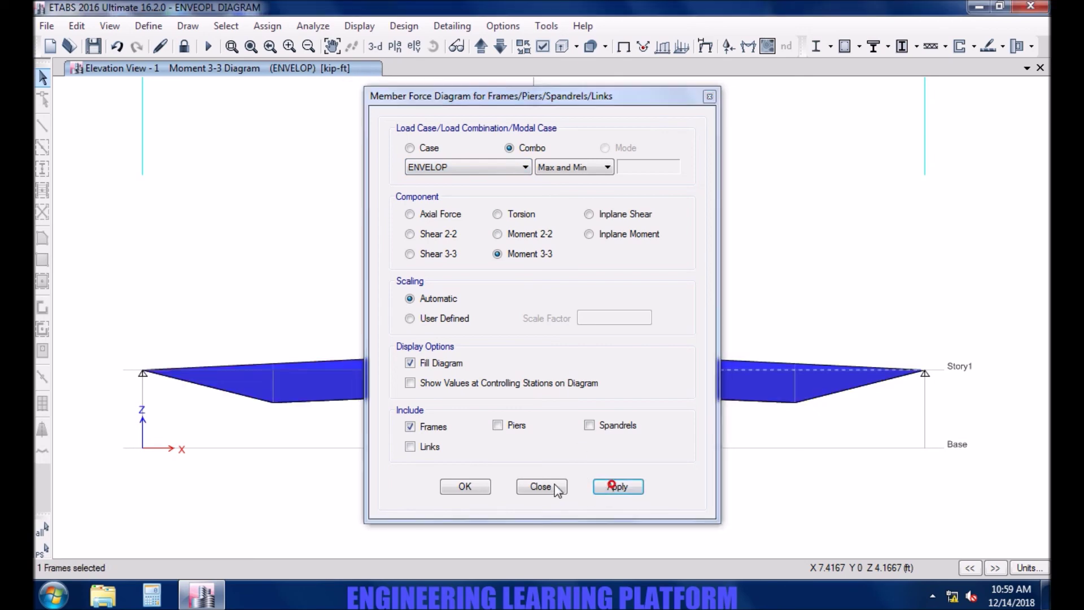
pyautogui.click(479, 486)
pyautogui.click(475, 371)
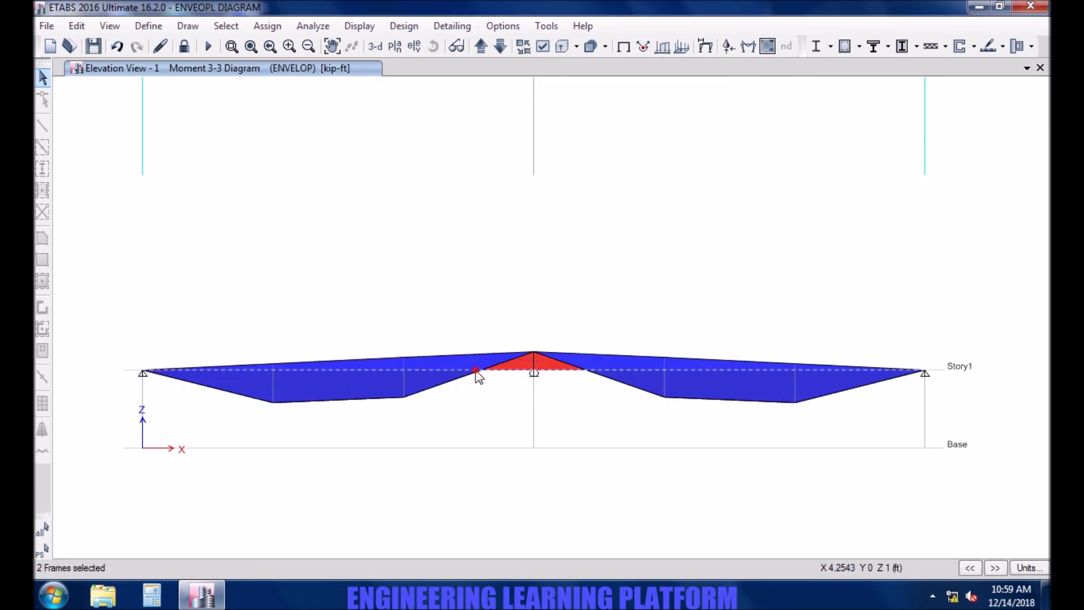
pyautogui.rightClick(474, 370)
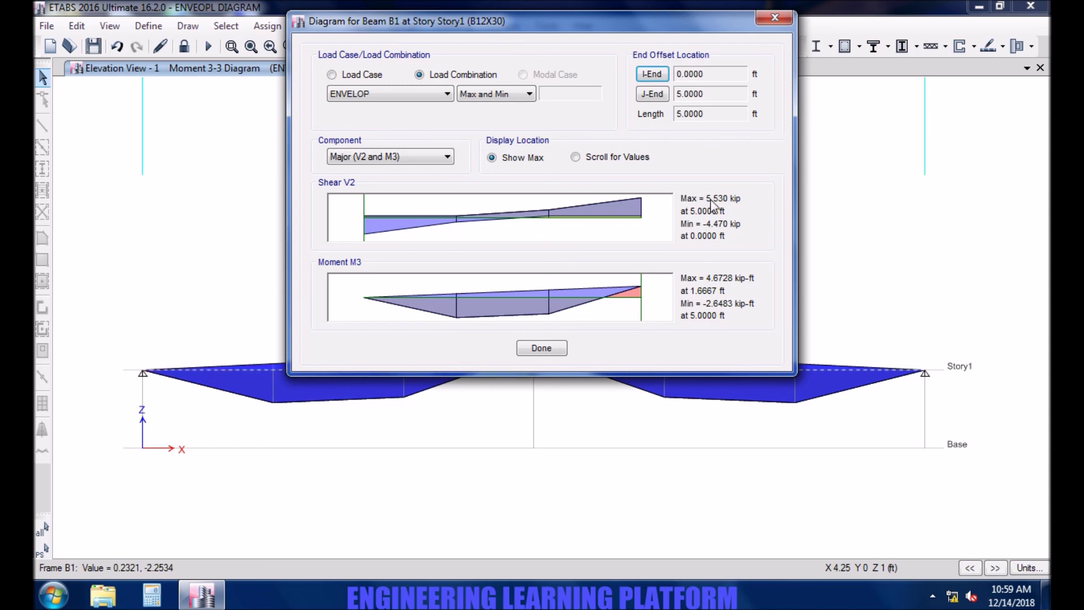
# - Review beam B1's envelope results, then beam B2's max/min shear and moment
pyautogui.click(540, 348)
pyautogui.rightClick(623, 377)
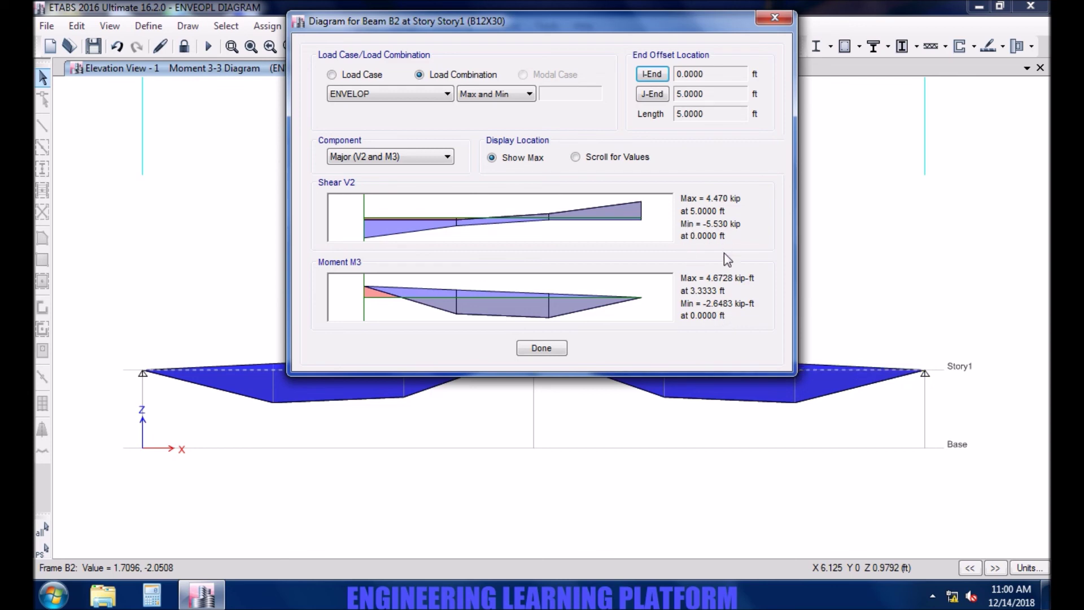
pyautogui.click(553, 350)
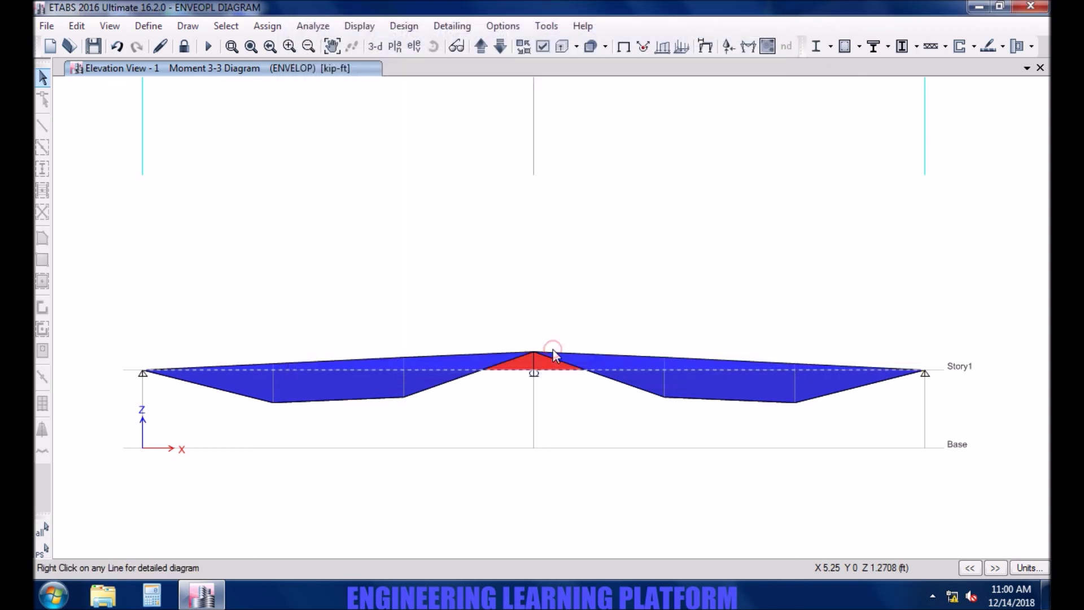